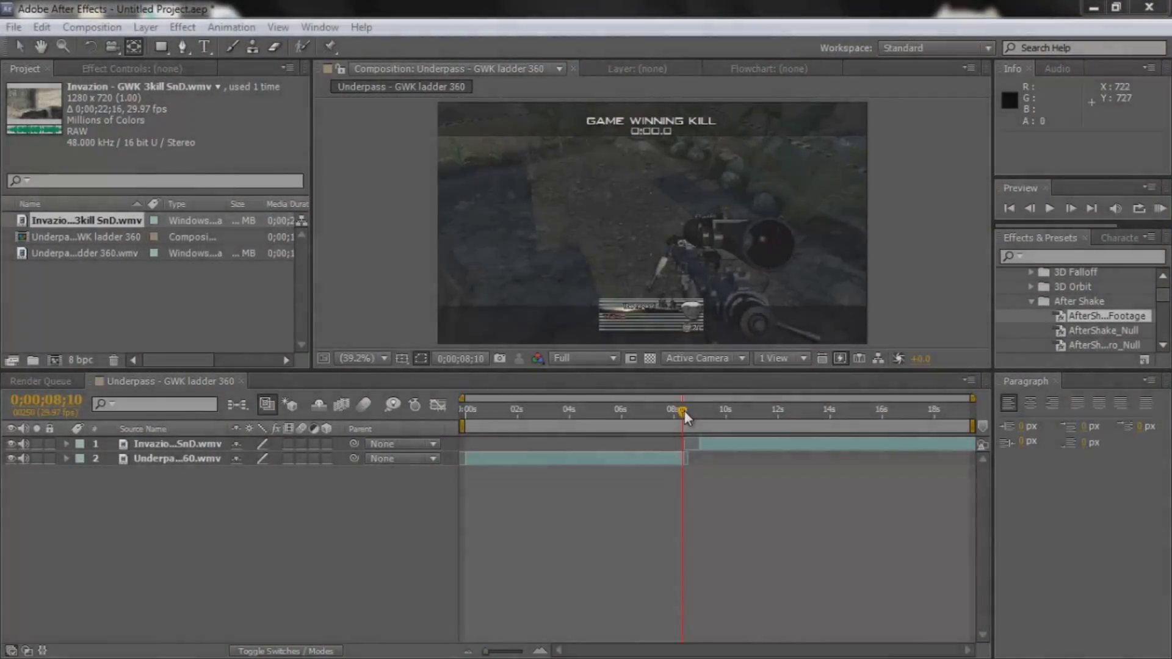
- Scrub the timeline around 9 seconds, between the GAME WINNING KILL and Invazion sniper clips
left_click_drag(681, 411, 697, 411)
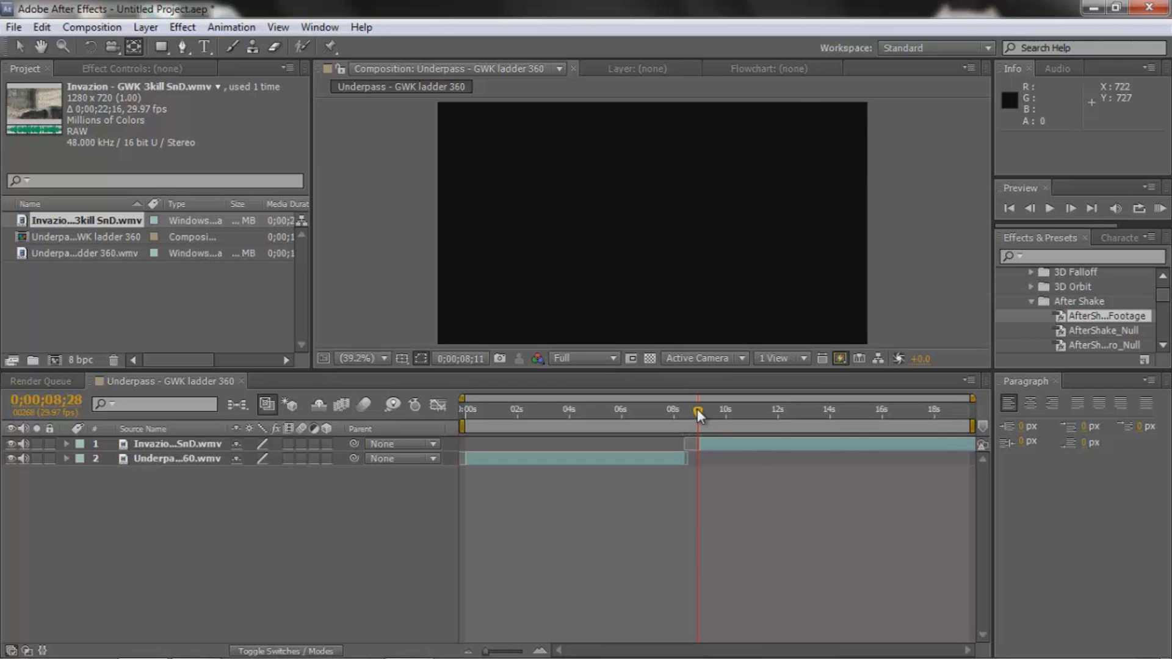
left_click_drag(698, 409, 711, 412)
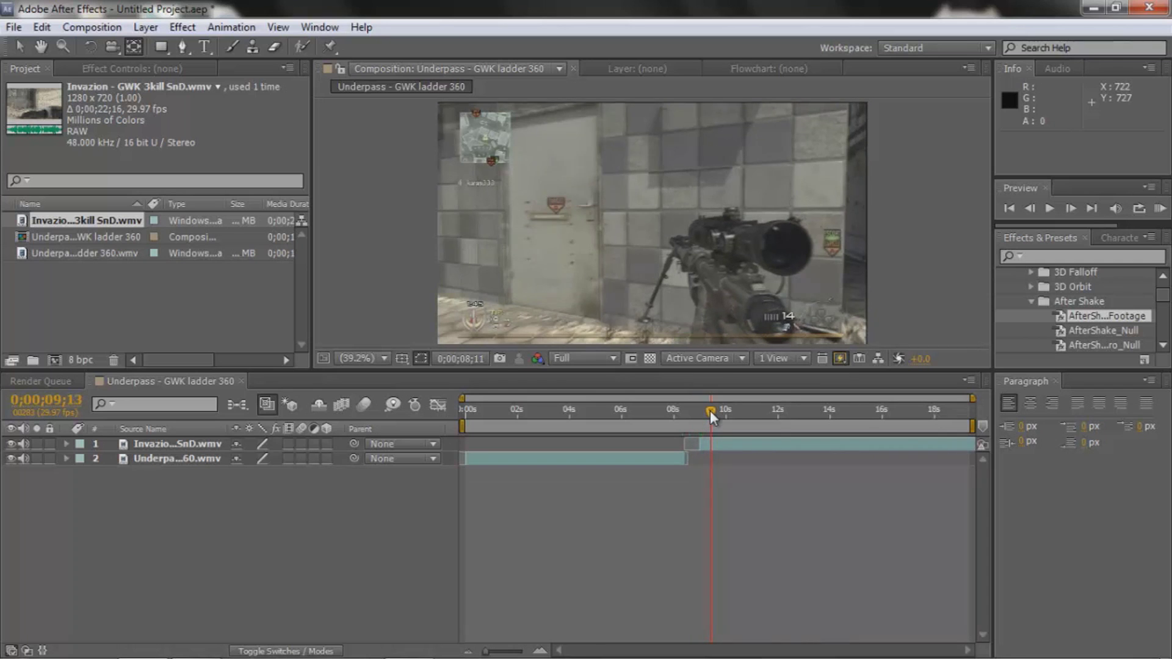
left_click_drag(711, 412, 699, 410)
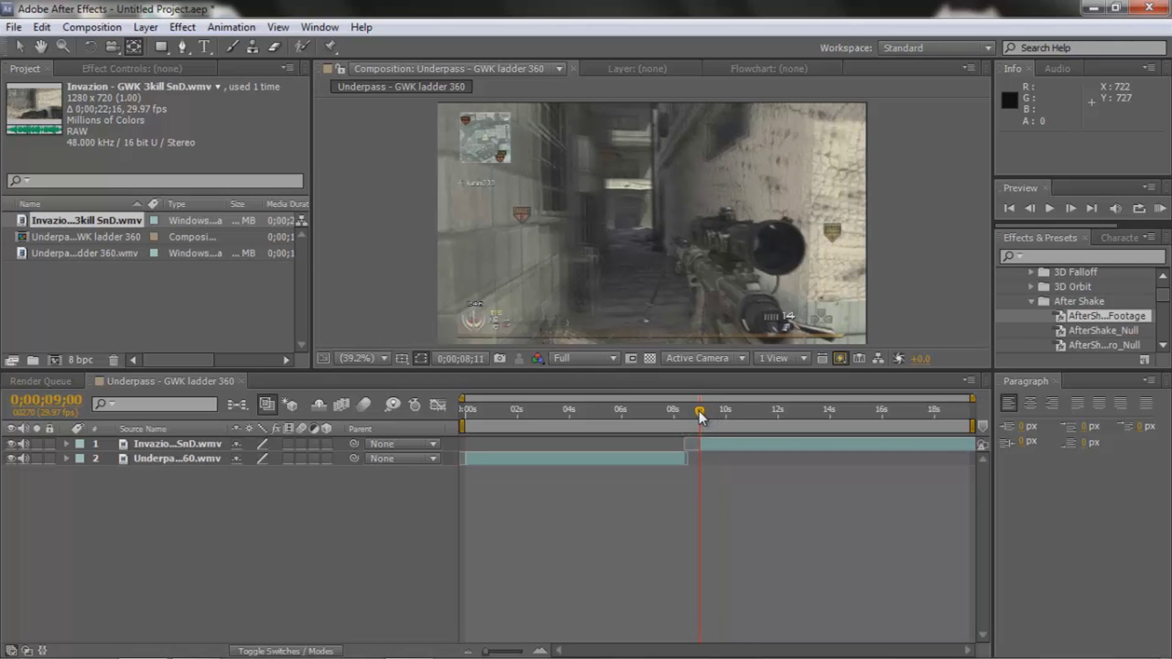
mouse_move(699, 409)
left_mouse_down()
mouse_move(671, 419)
mouse_move(706, 419)
left_mouse_up()
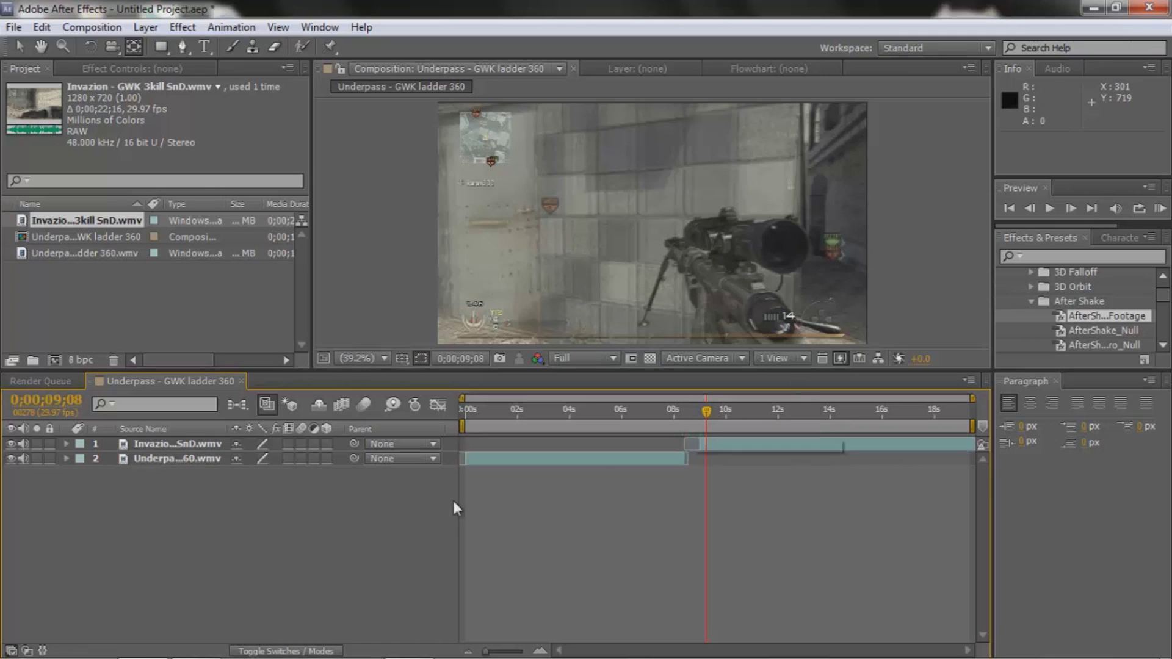
- Select the Underpass and Invazion layers and park the time at 0;00;09;00
left_click(182, 454)
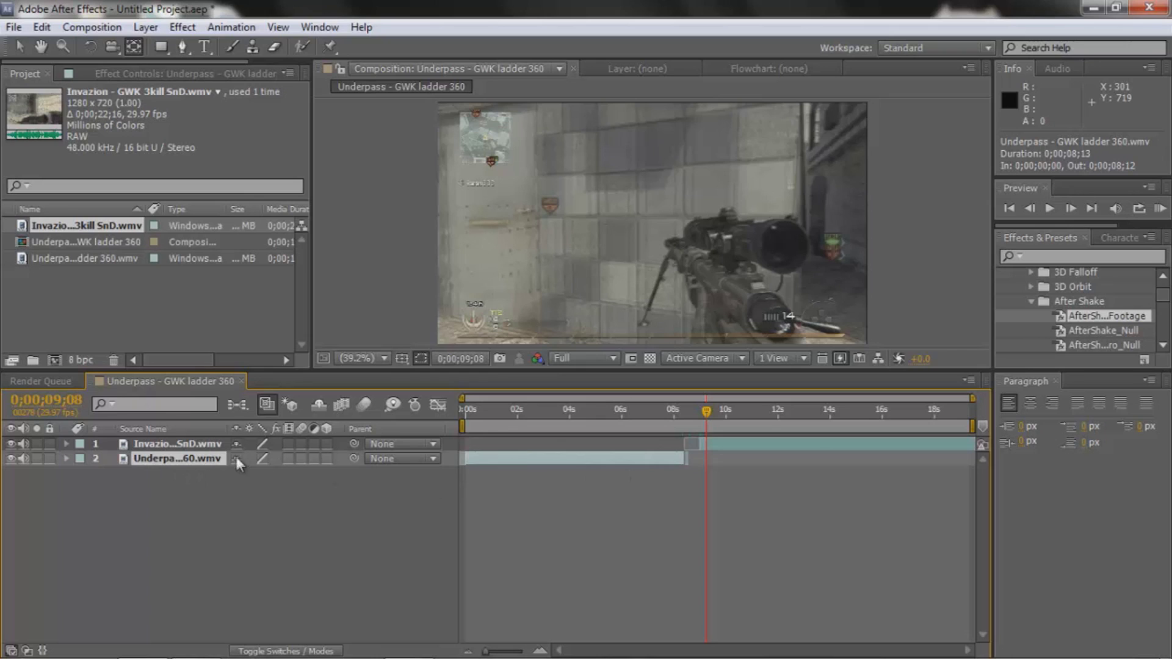
left_click(221, 440)
left_click(219, 453)
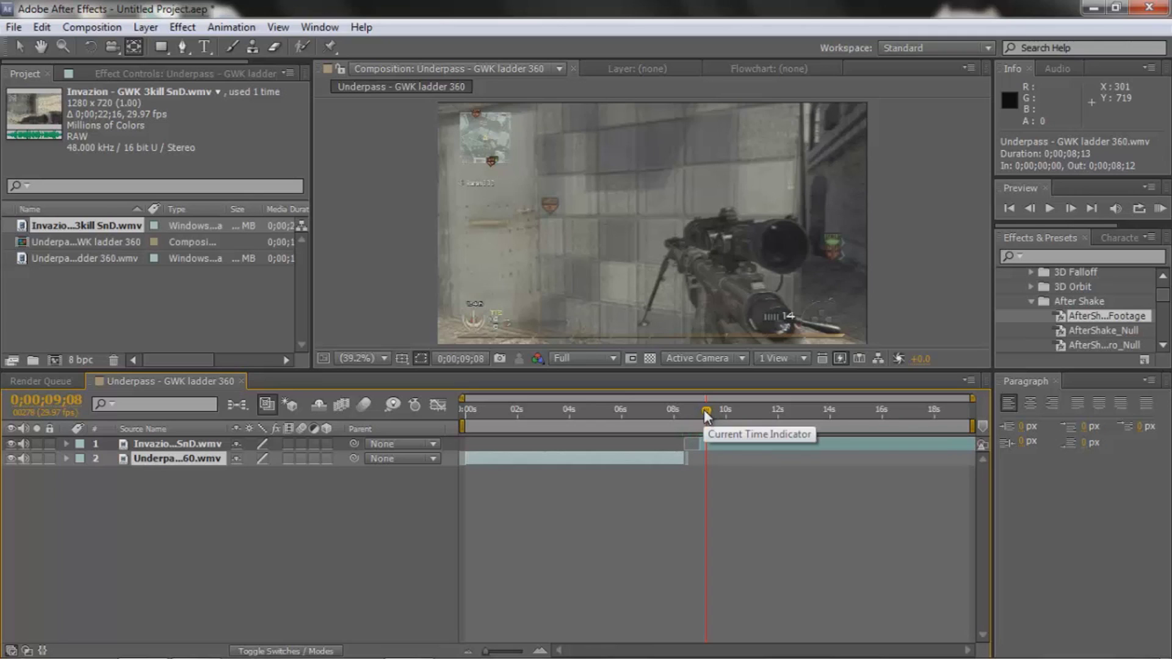
left_click(712, 444)
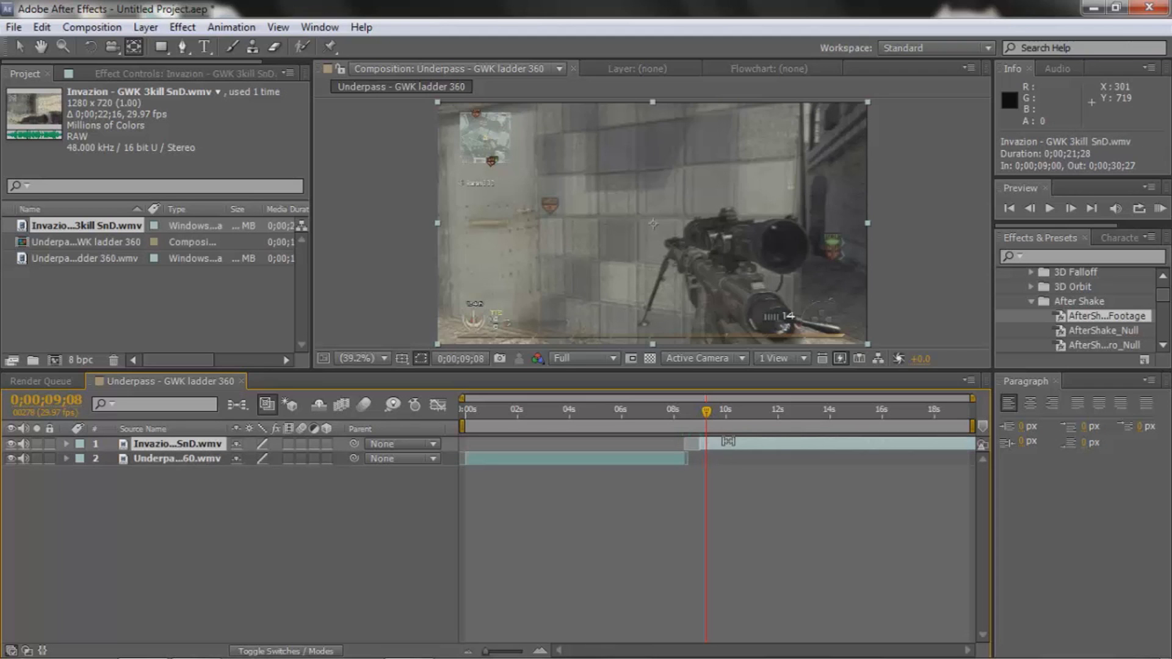
left_click_drag(712, 414, 701, 411)
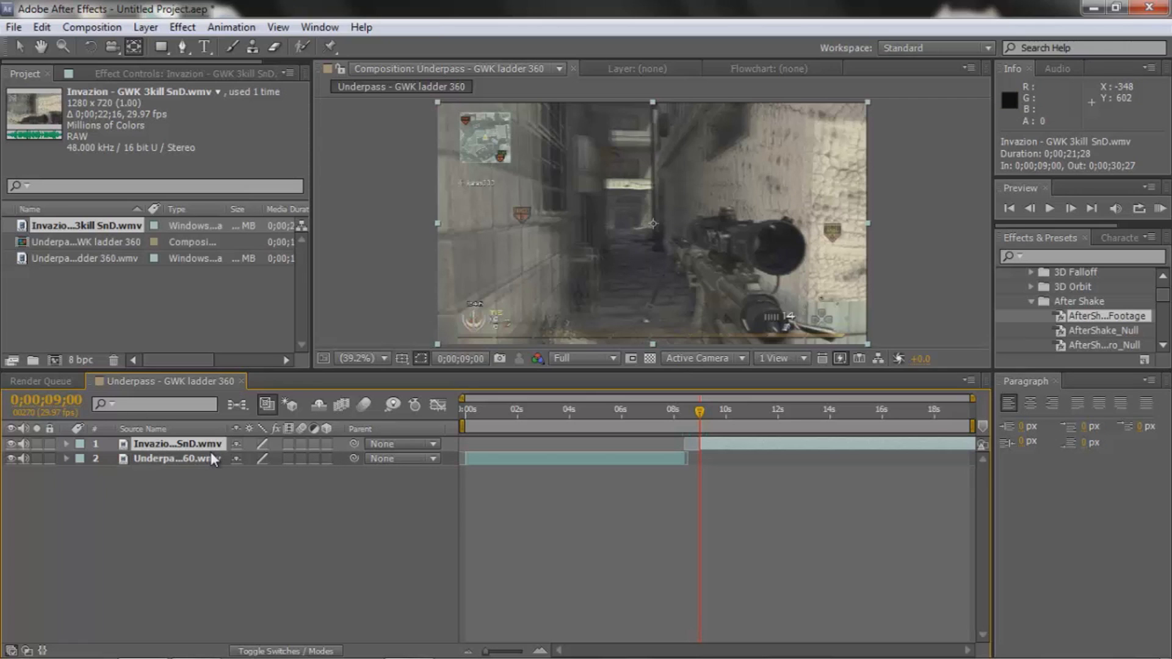
- Duplicate the Invazion layer with Ctrl+D and freeze the top copy with Time > Freeze Frame
key("ctrl+d")
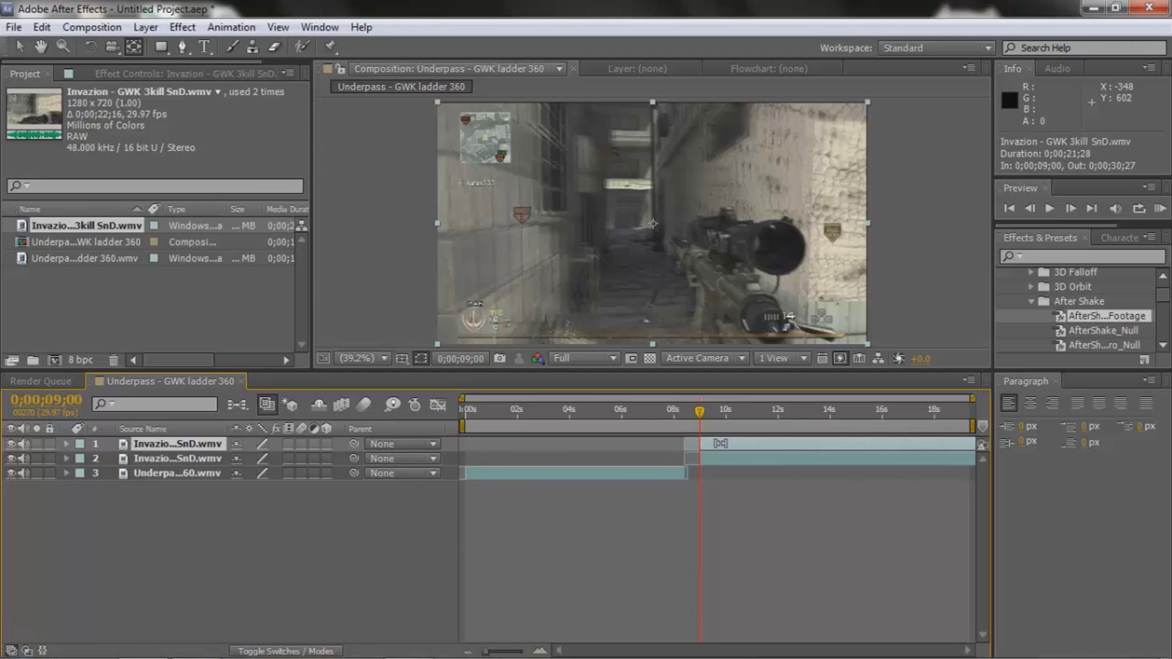
right_click(720, 444)
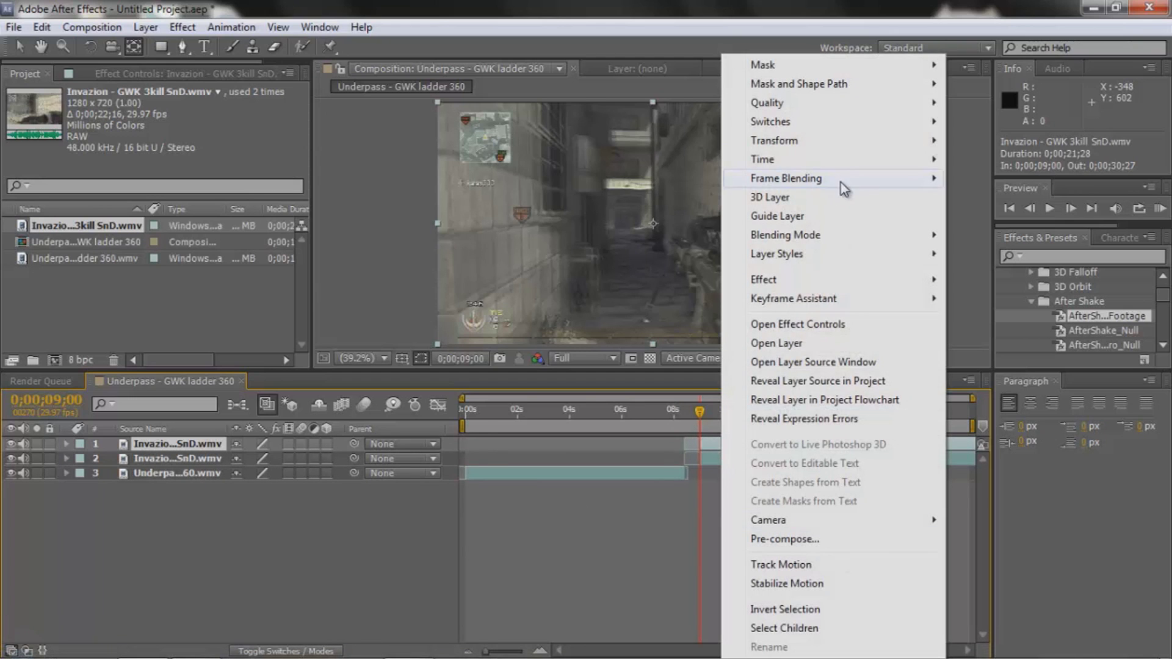
mouse_move(811, 156)
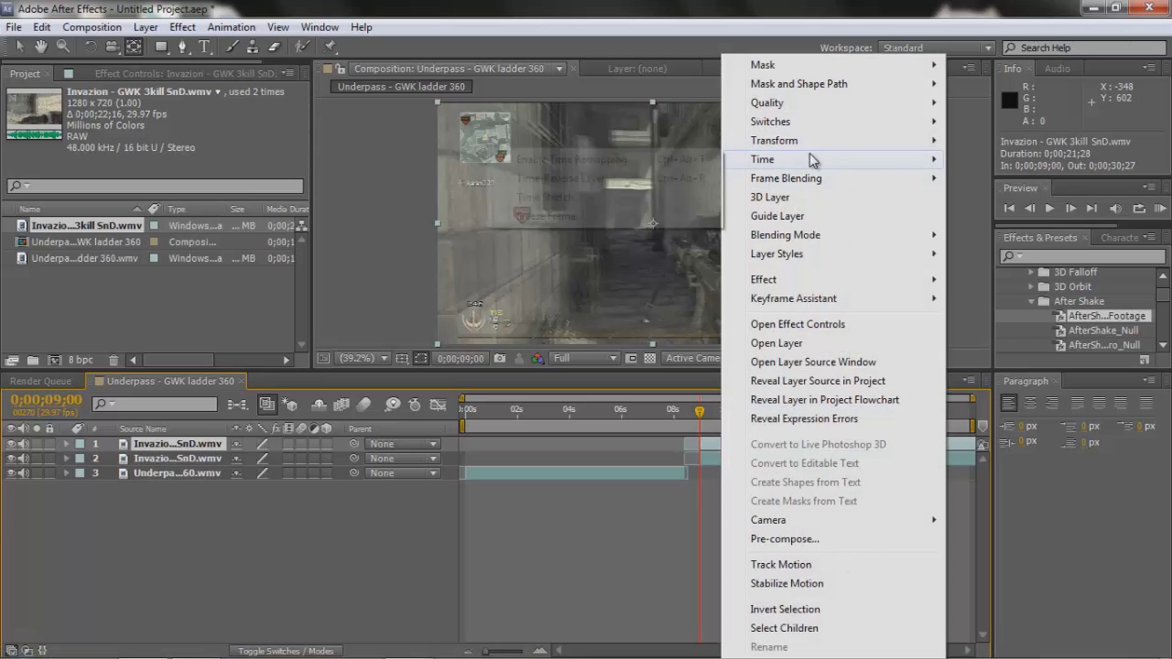
left_click(617, 217)
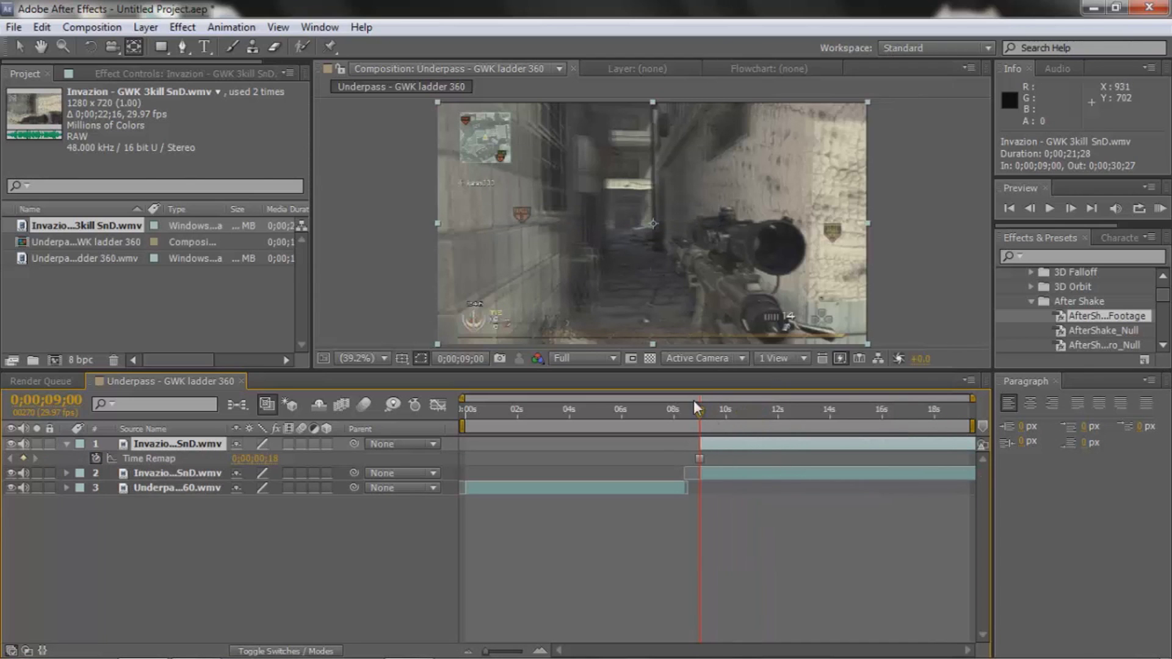
- Slide the frozen Invazion layer earlier so it starts at about 0;00;06;29
left_click_drag(700, 411, 693, 445)
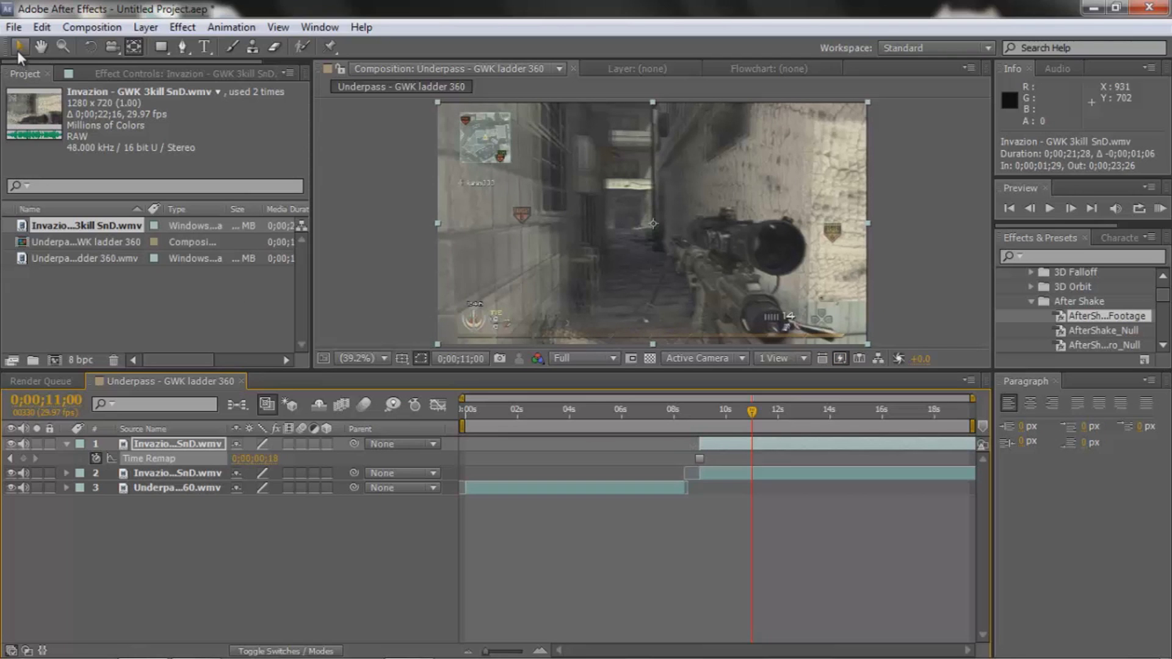
left_click(17, 50)
left_click_drag(723, 445, 701, 448)
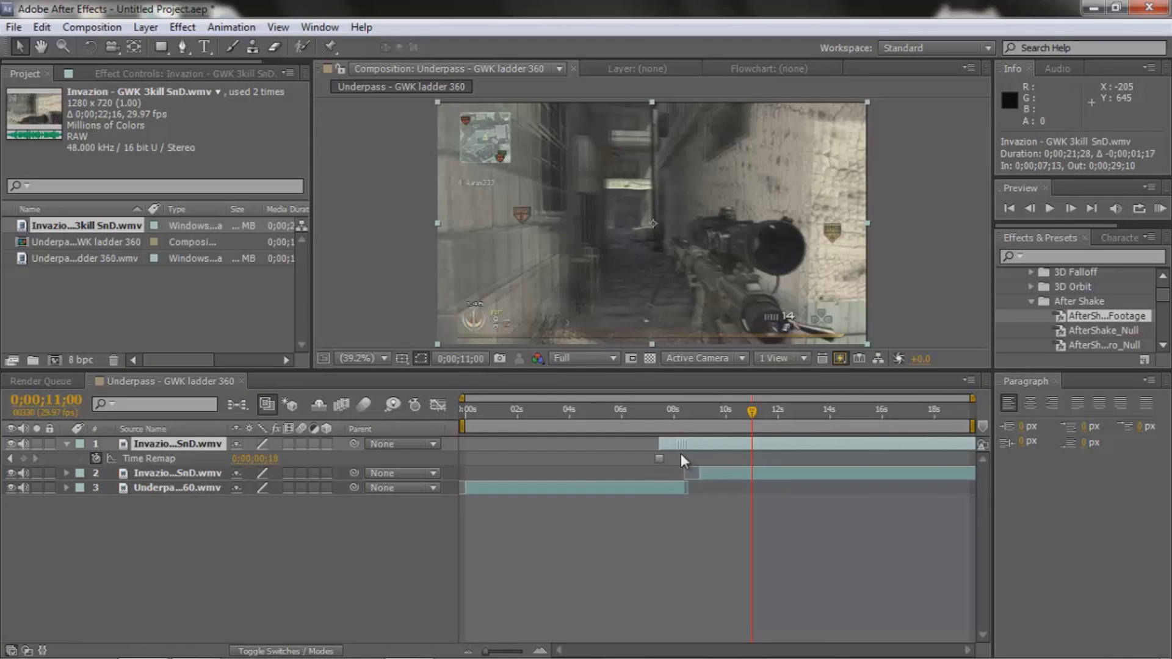
left_click(678, 454)
left_click_drag(675, 441, 669, 441)
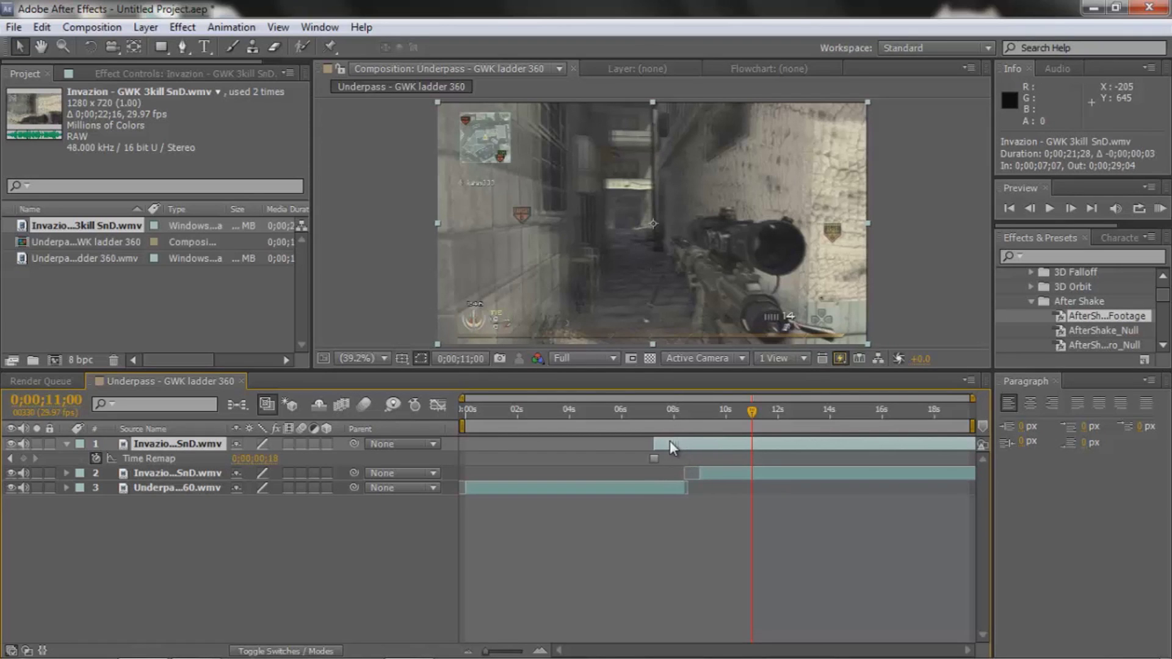
left_click(673, 488)
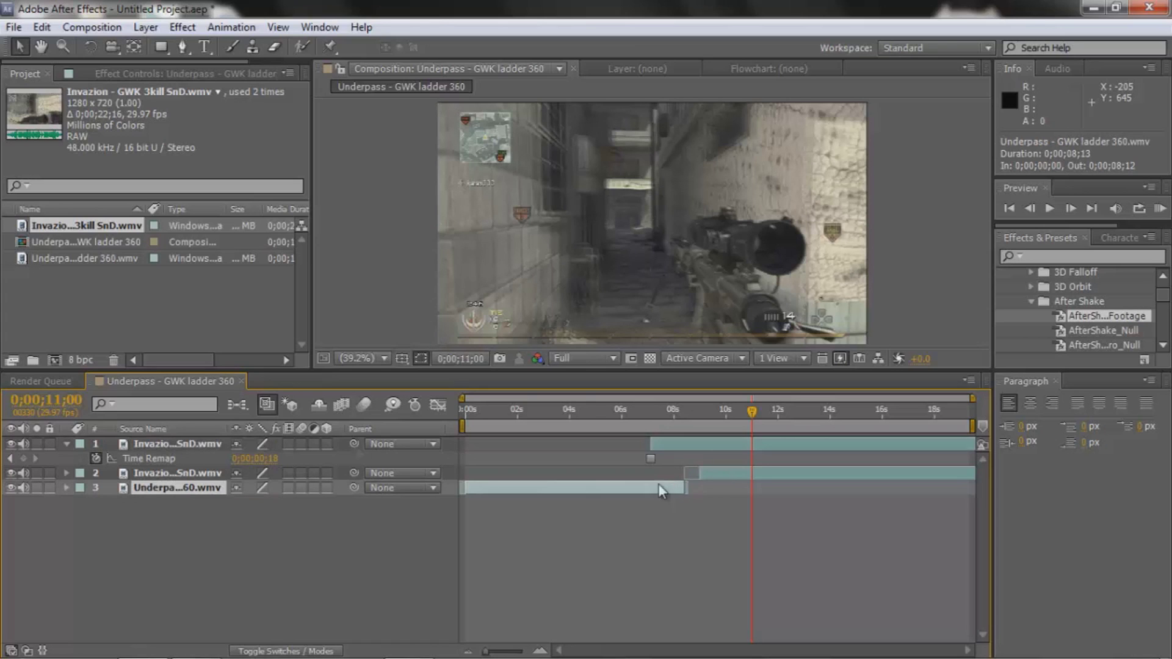
left_click(66, 444)
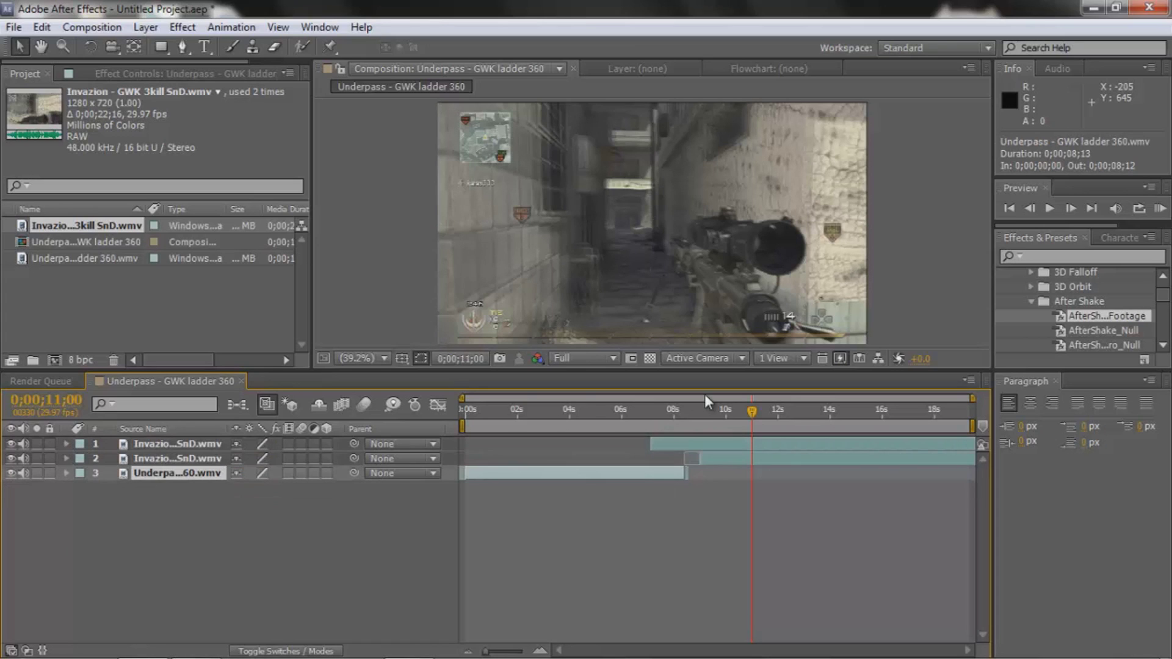
left_click_drag(674, 444, 664, 427)
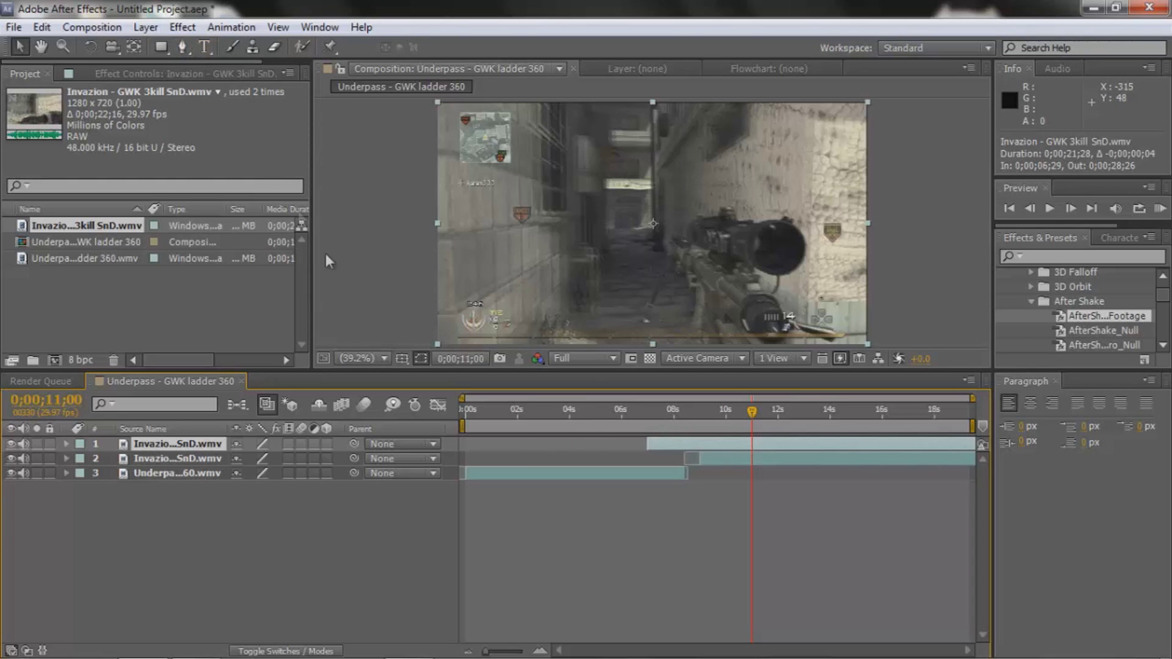
- Zoom the viewer to 100% and pan to the lower part of the rifle
left_click(359, 358)
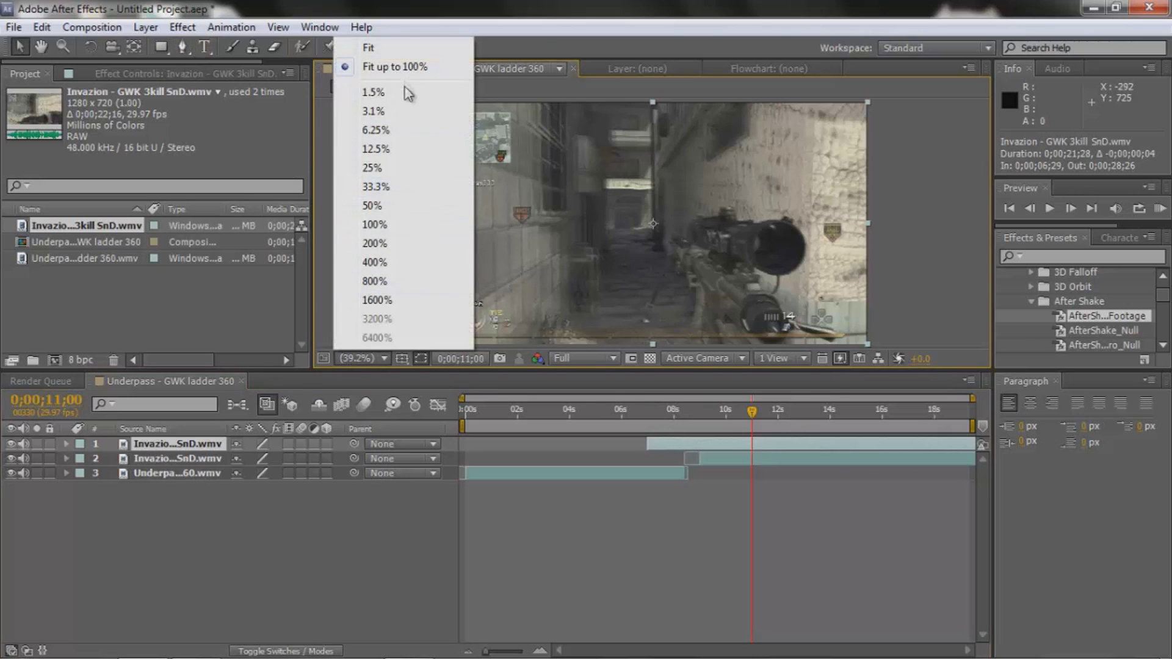
left_click(394, 232)
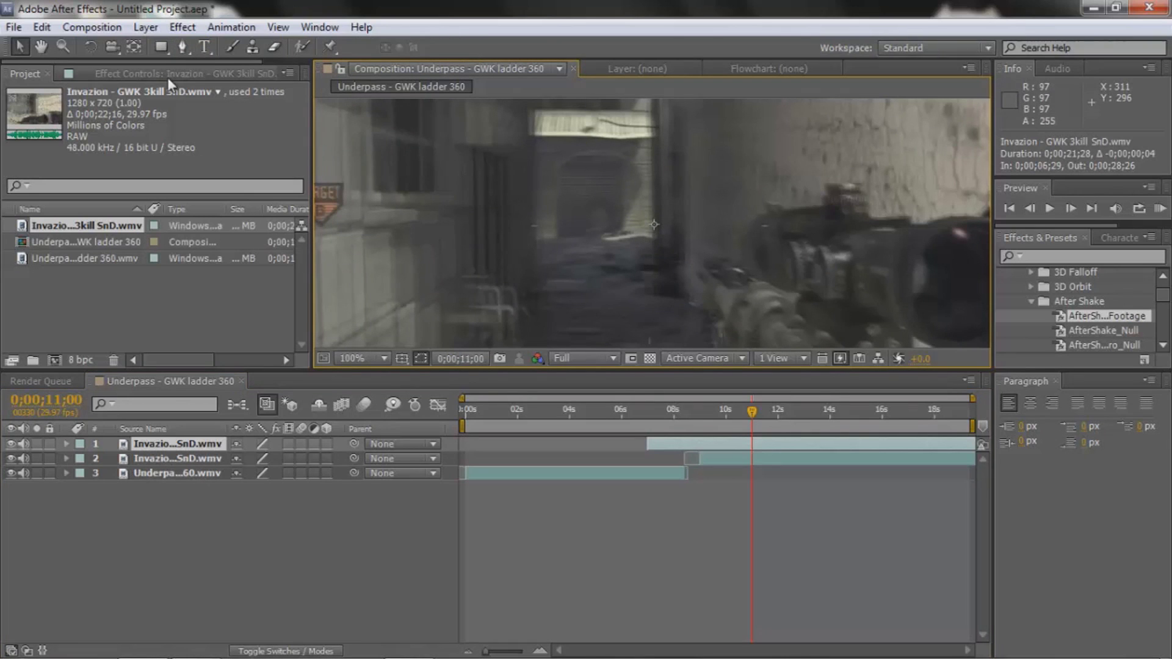
left_click(41, 46)
left_click_drag(485, 175, 608, 185)
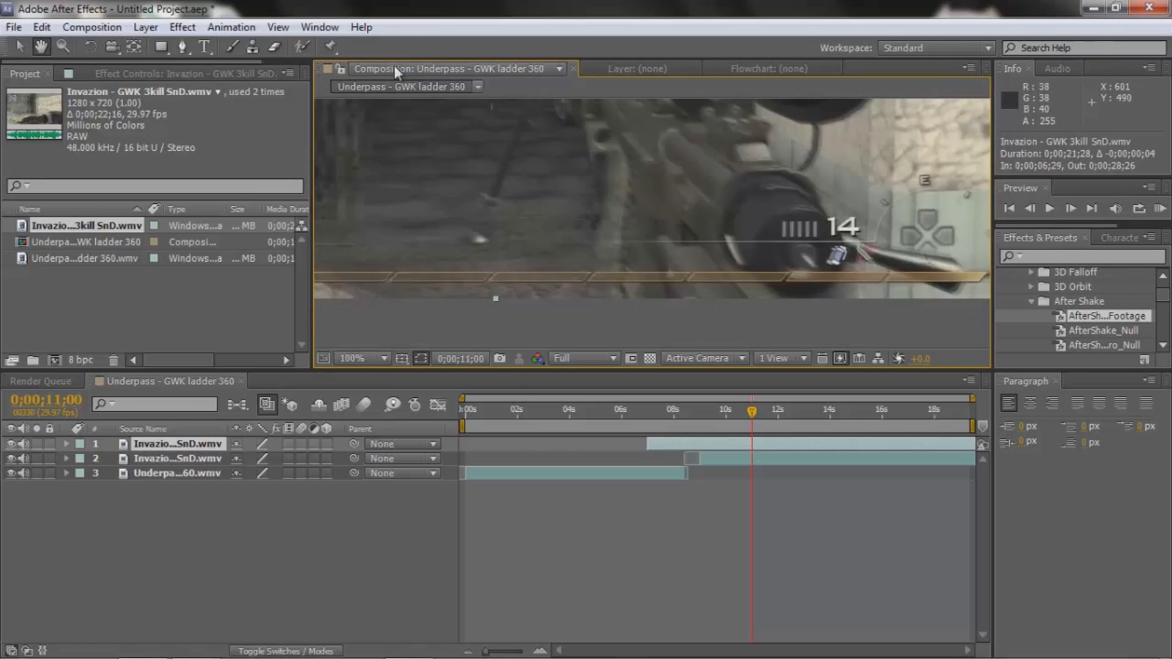
- Start a Pen-tool mask below the rifle and place points up its edge toward the scope
left_click(180, 47)
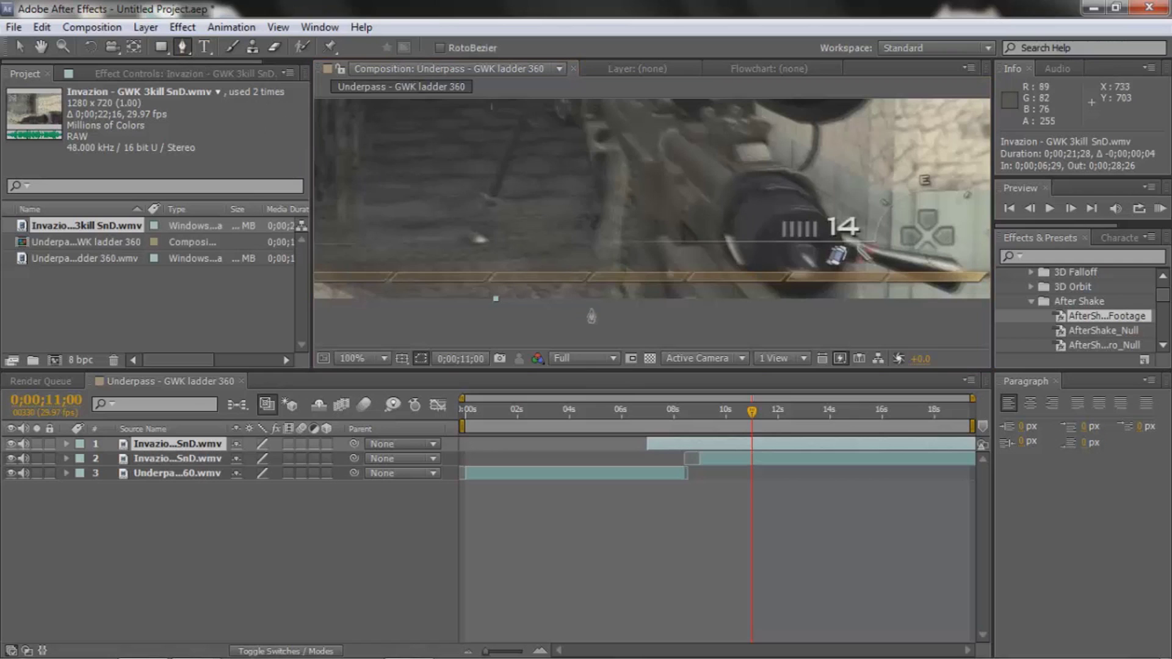
left_click_drag(593, 306, 595, 264)
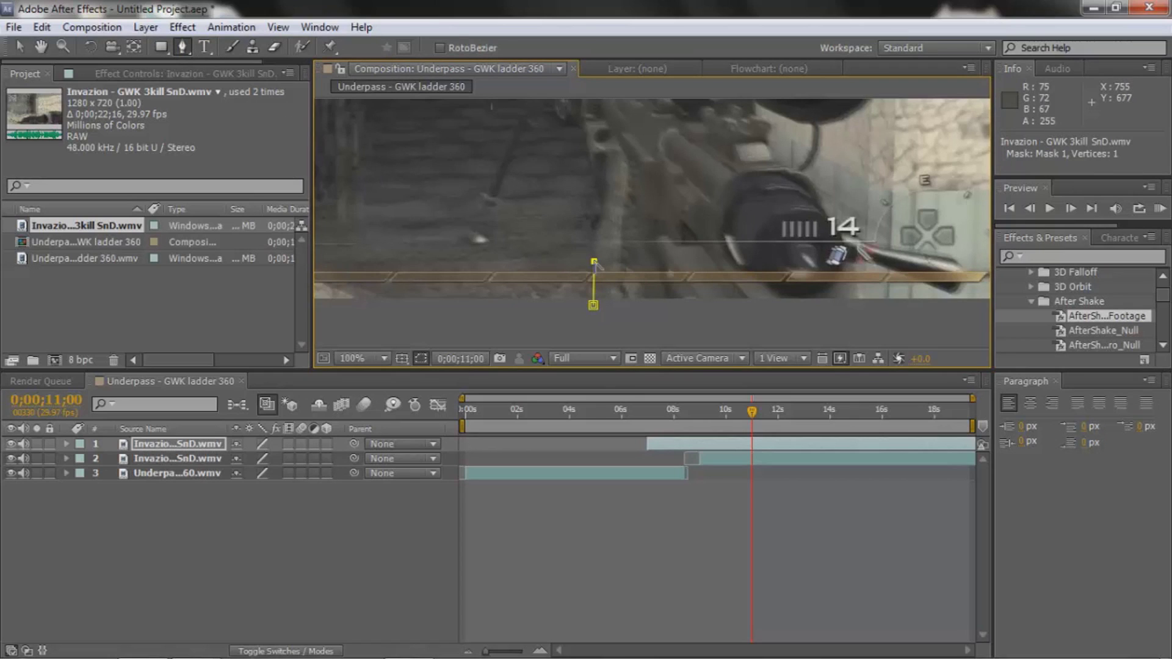
left_click(599, 229)
left_click(605, 203)
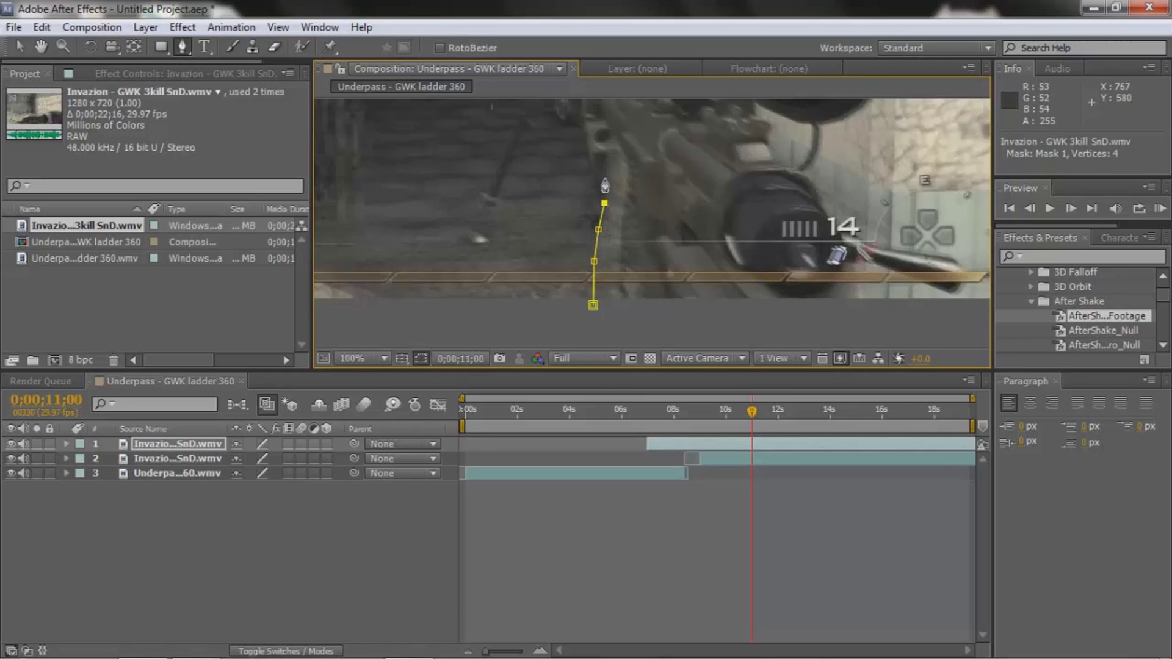
left_click(604, 179)
left_click(590, 148)
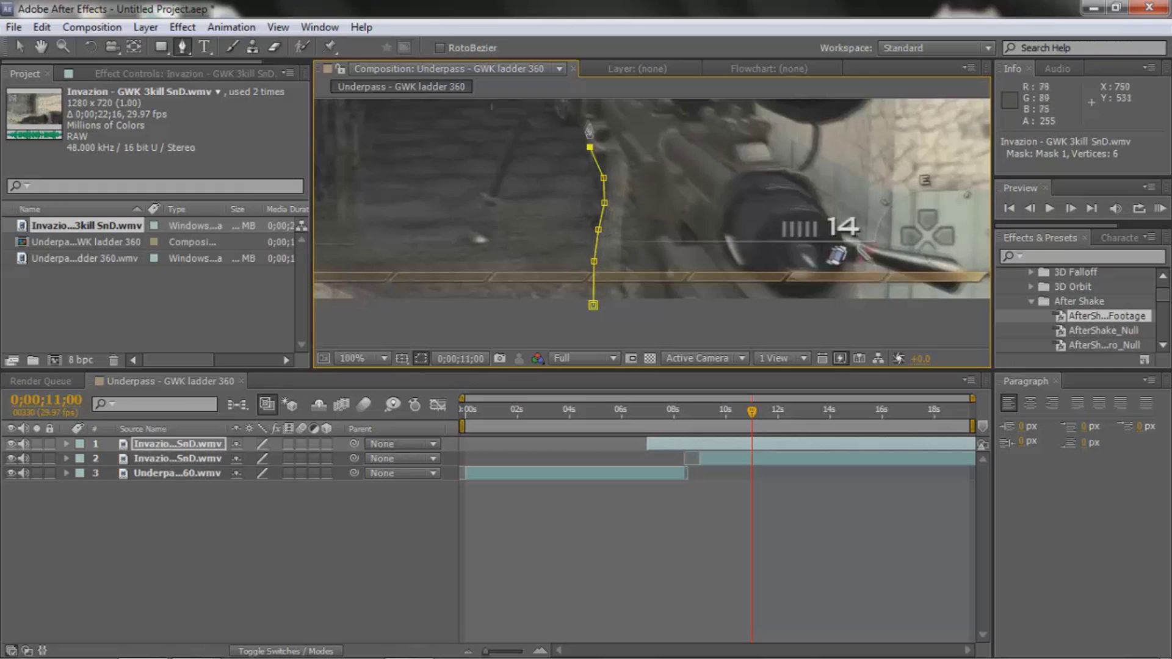
left_click(577, 126)
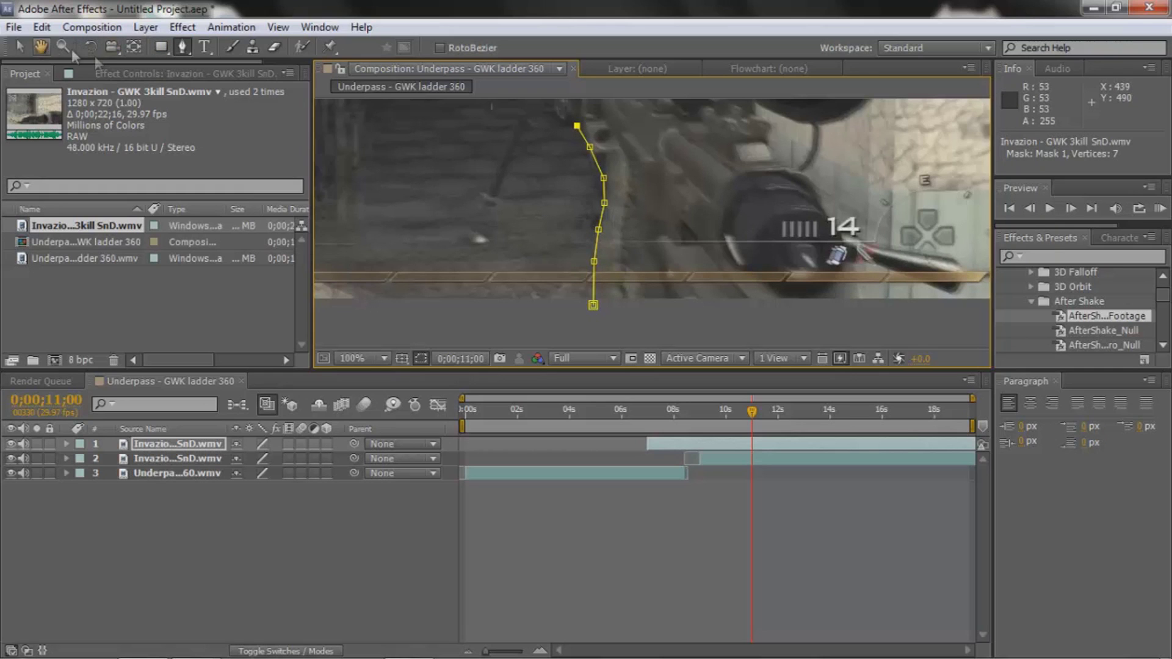
- Pan up toward the scope and add mask points further along the rifle's edge
left_click(43, 45)
left_click_drag(525, 258, 536, 354)
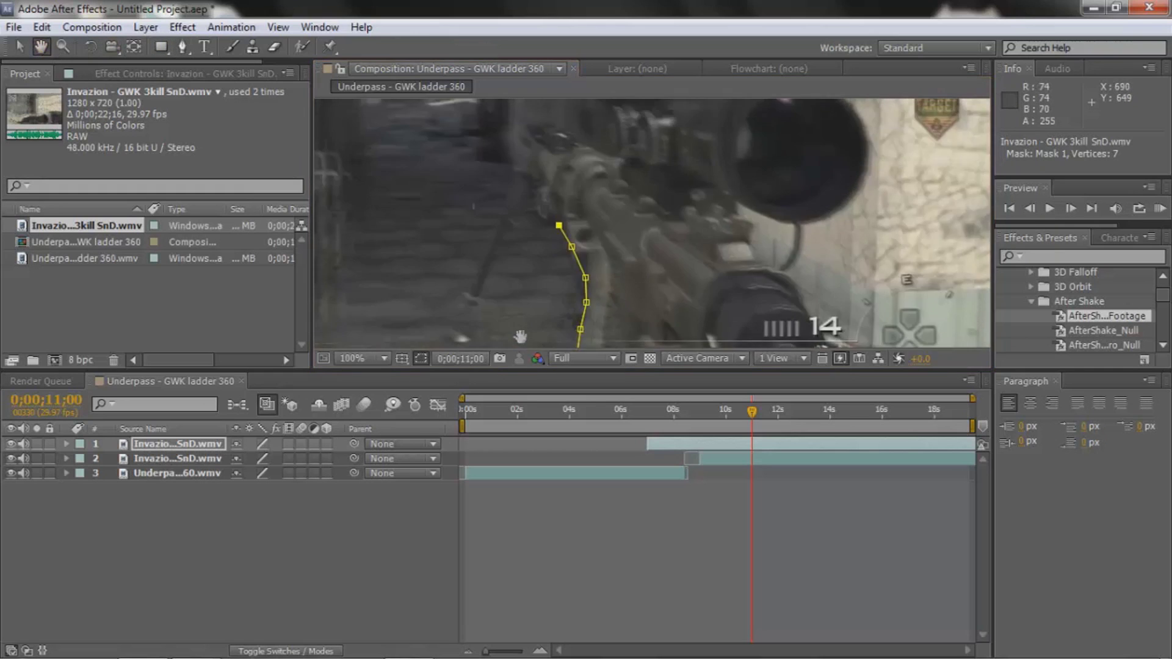
key("g")
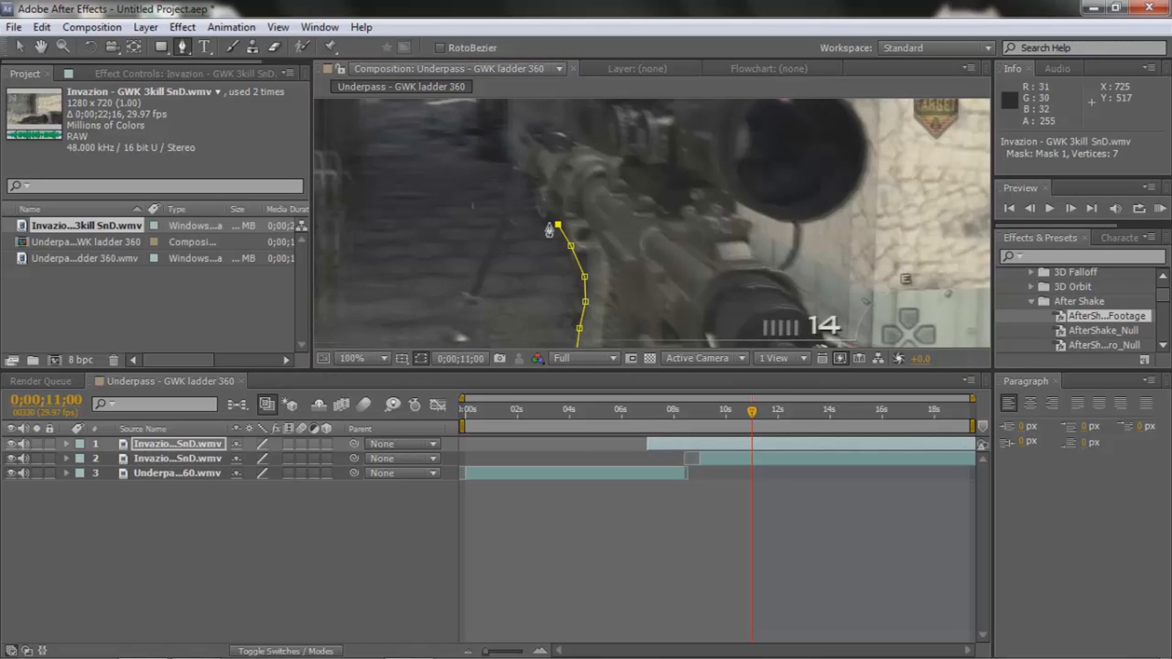
left_click(545, 226)
left_click(534, 211)
left_click(530, 195)
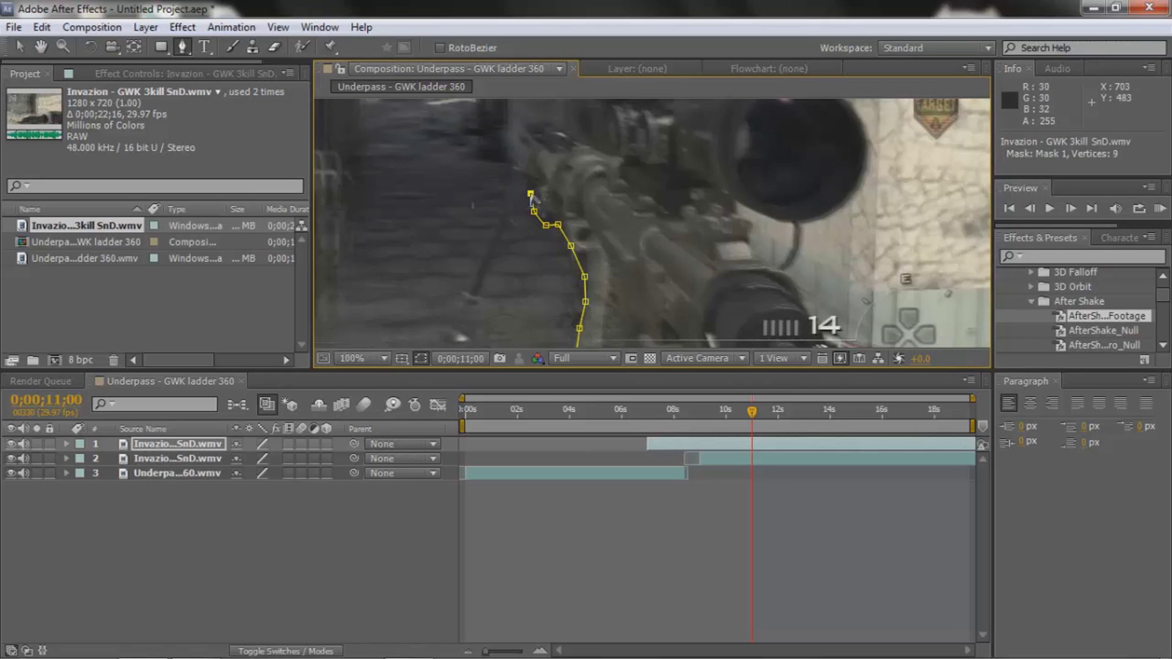
left_click(513, 203)
- Add mask points near the rifle's lower end, undoing an accidental point deletion
left_click(460, 329)
left_click(470, 336)
left_click(456, 342)
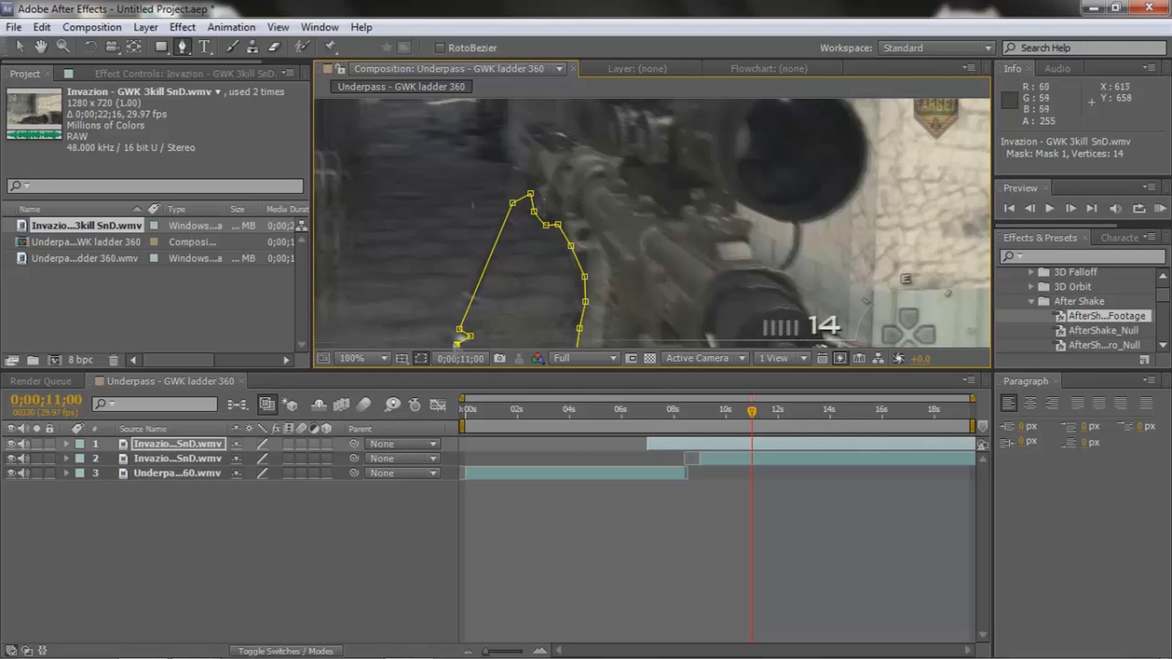
left_click(443, 334)
left_click(460, 329, "ctrl")
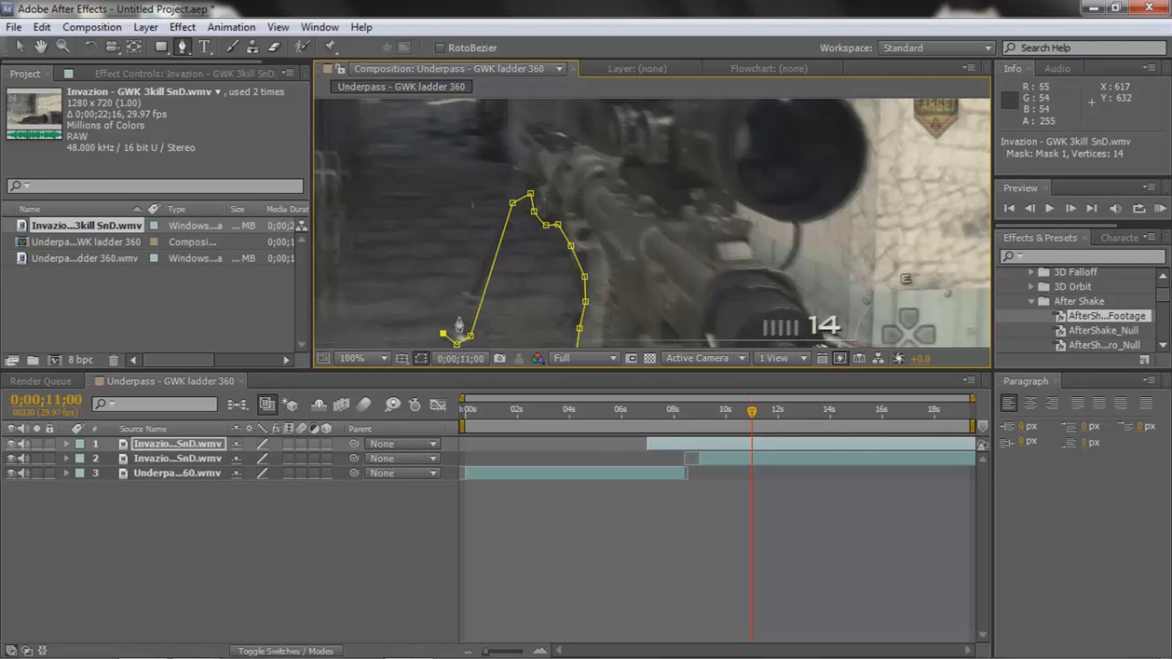
key("ctrl+z")
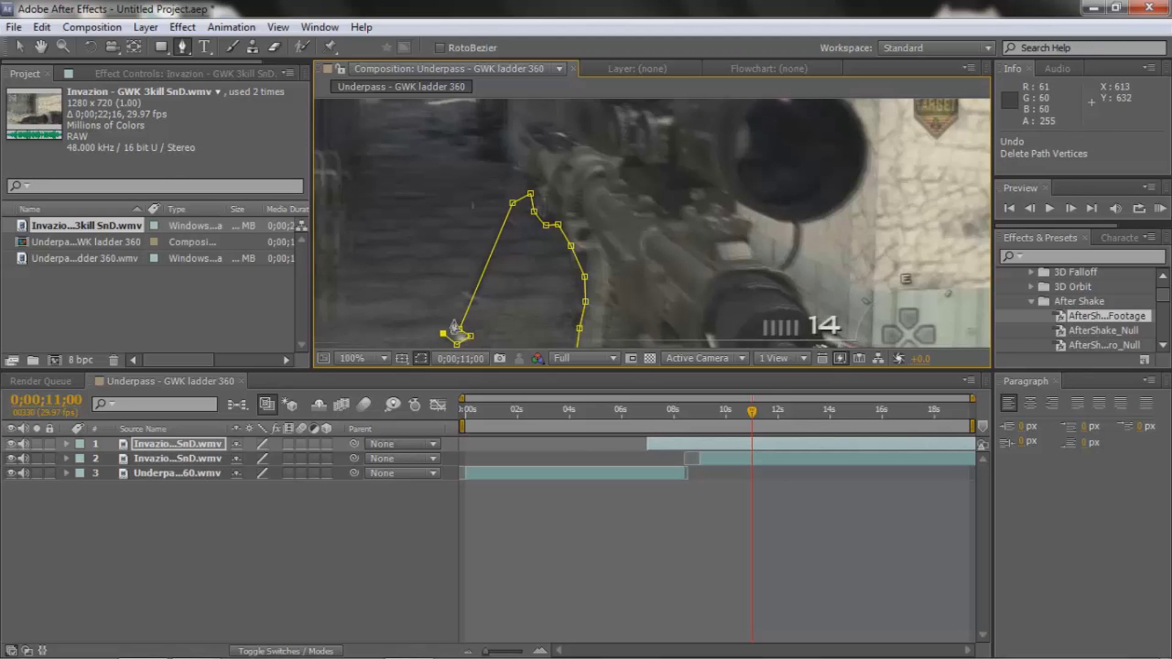
left_click(455, 319)
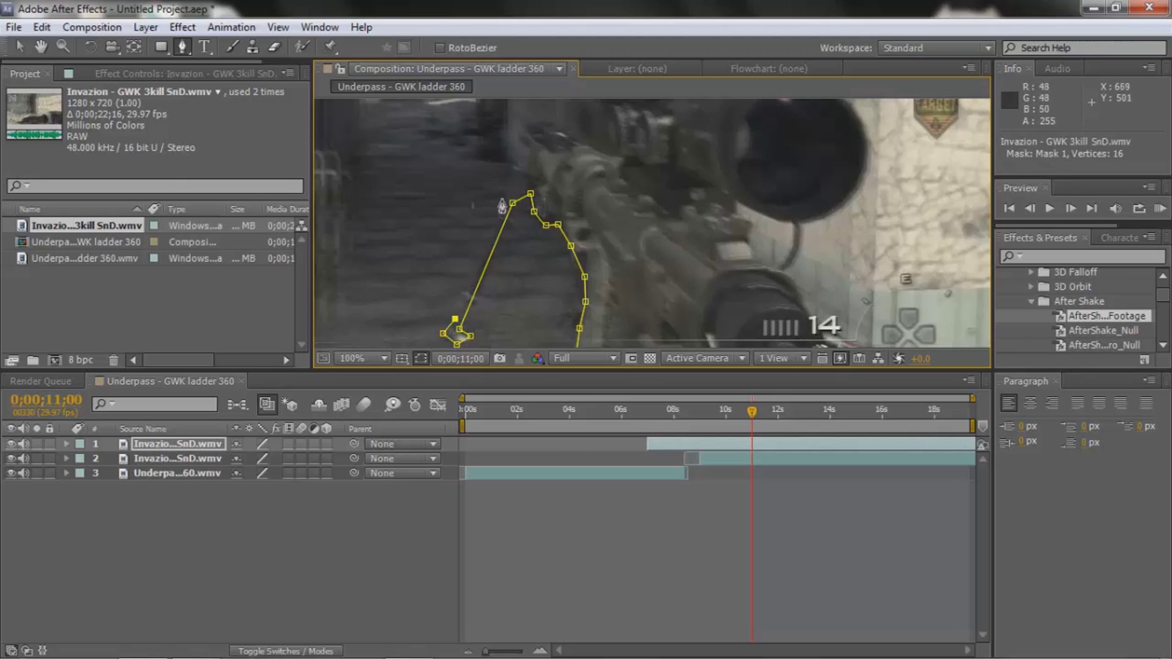
- Extend the mask up the barrel, pan to the scope, and undo the last stray point
left_click(509, 186)
left_click(515, 167)
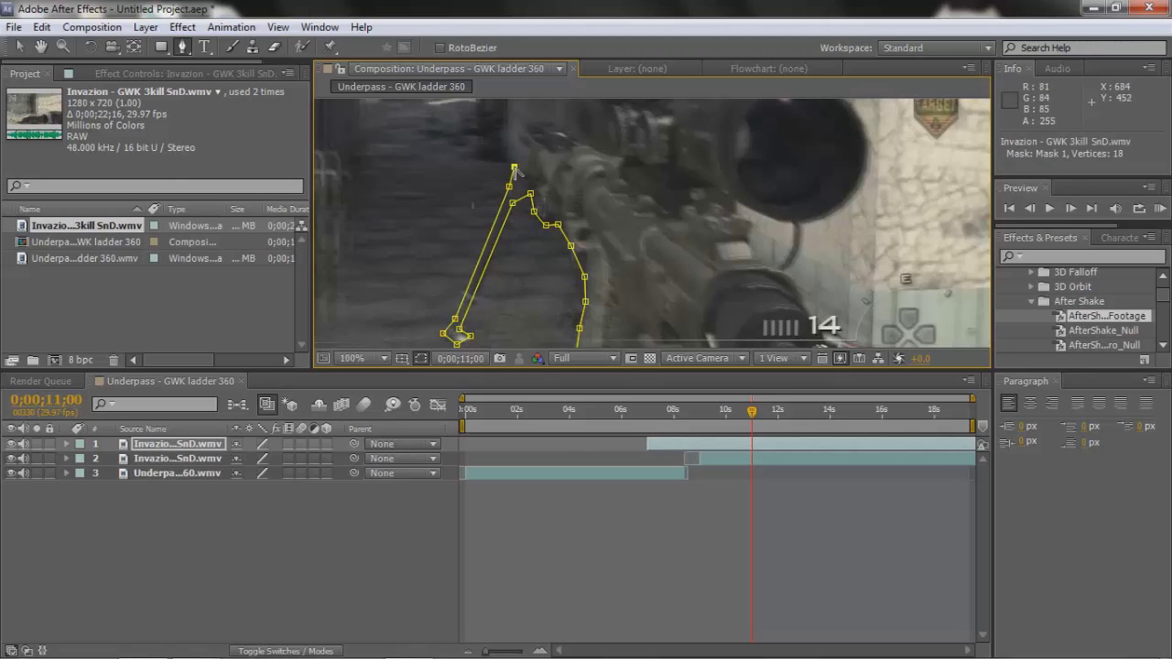
left_click(504, 158)
left_click(42, 47)
left_click_drag(537, 240, 473, 322)
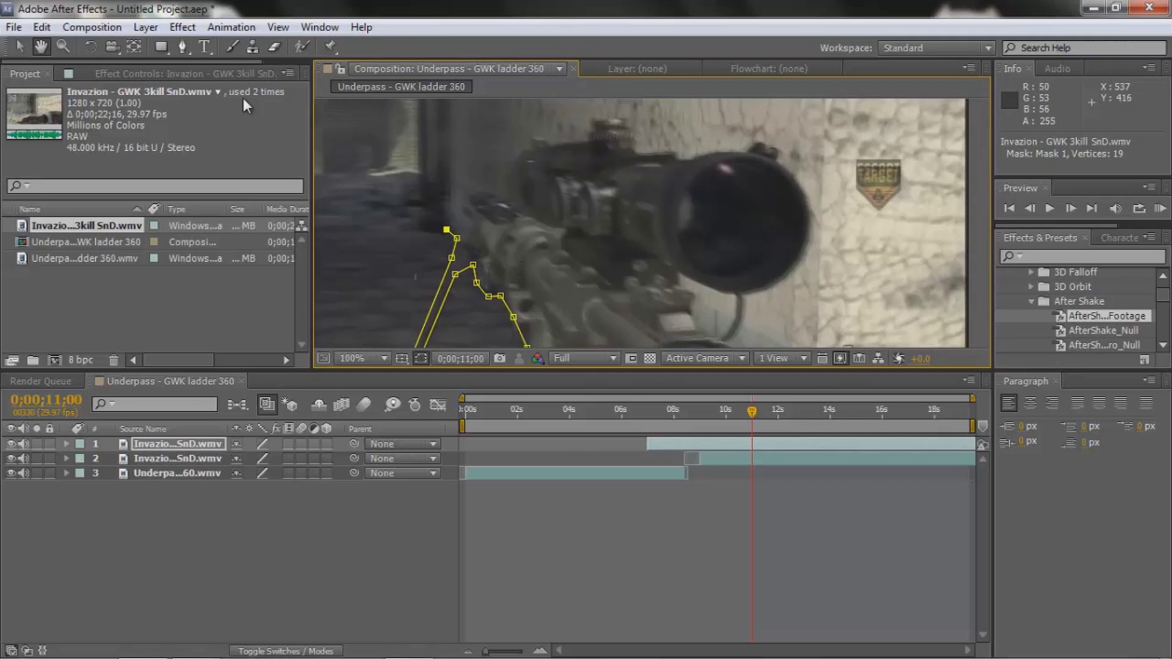
key("ctrl+z")
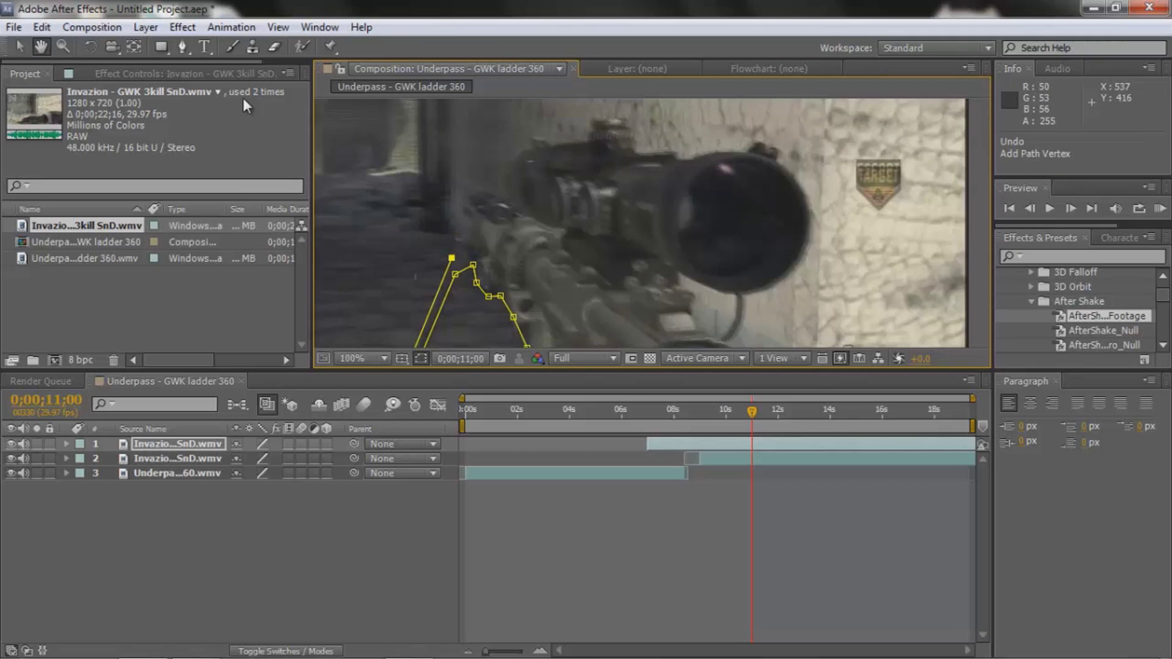
- Trace the mask up the rifle's left edge and along its top to the scope mount
left_click(183, 47)
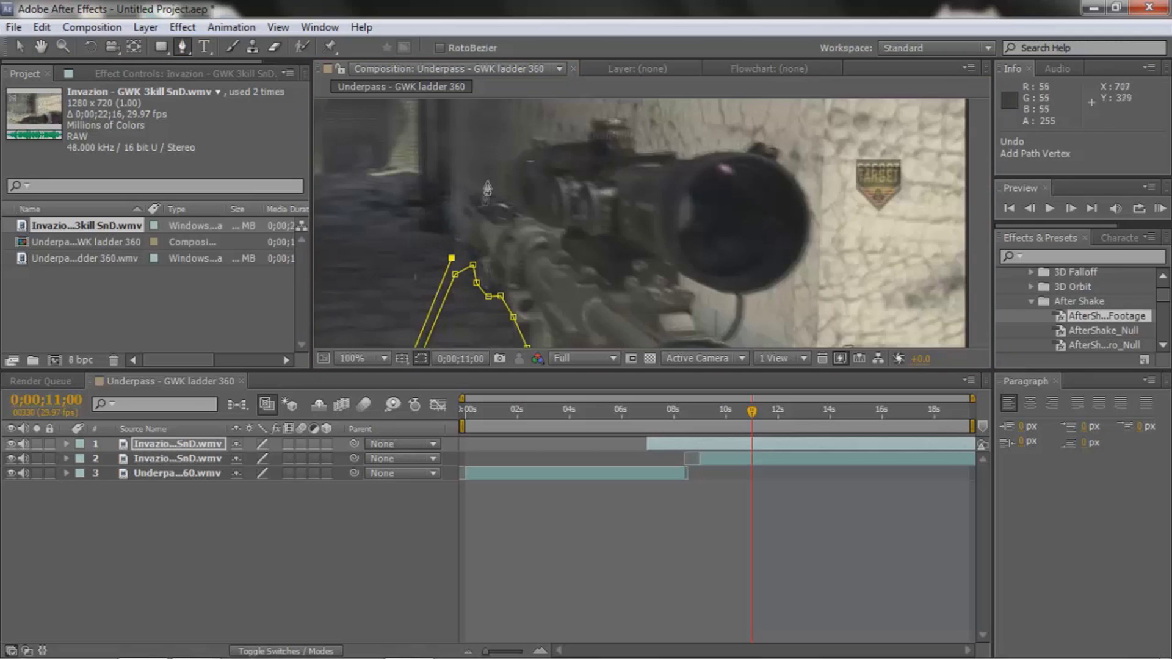
left_click(465, 238)
left_click(471, 224)
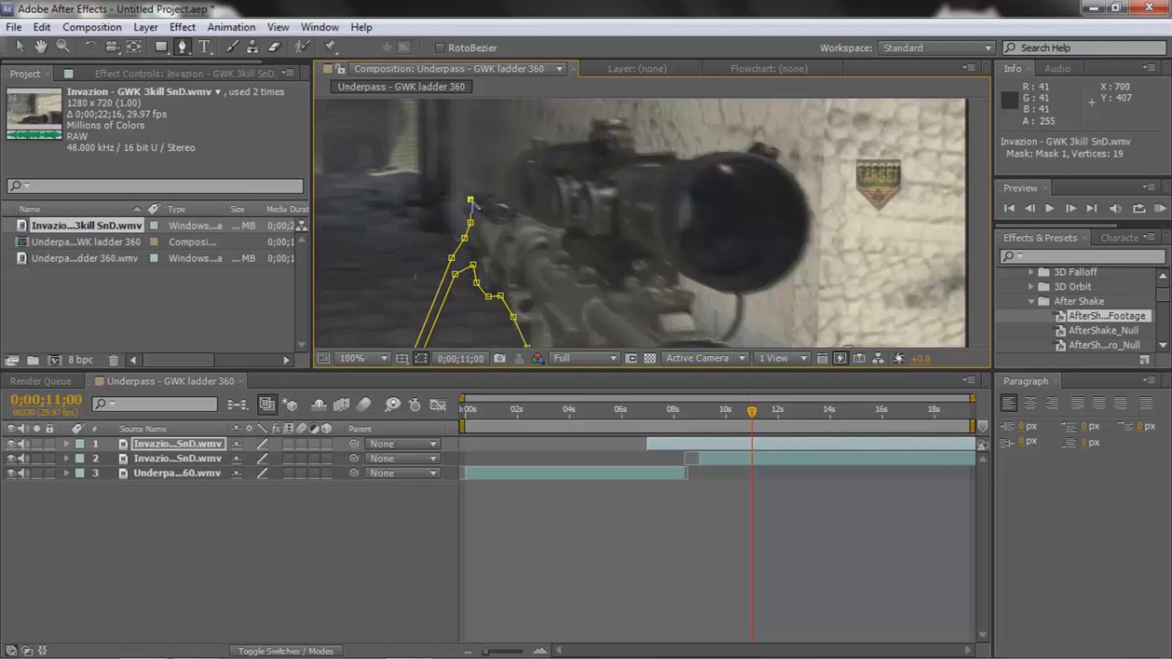
left_click(471, 199)
left_click(482, 193)
left_click(498, 196)
left_click(508, 188)
left_click(511, 164)
left_click(524, 153)
- Trace the mask over the scope mount and along the scope's top edge to its front rim
left_click(553, 148)
left_click(588, 141)
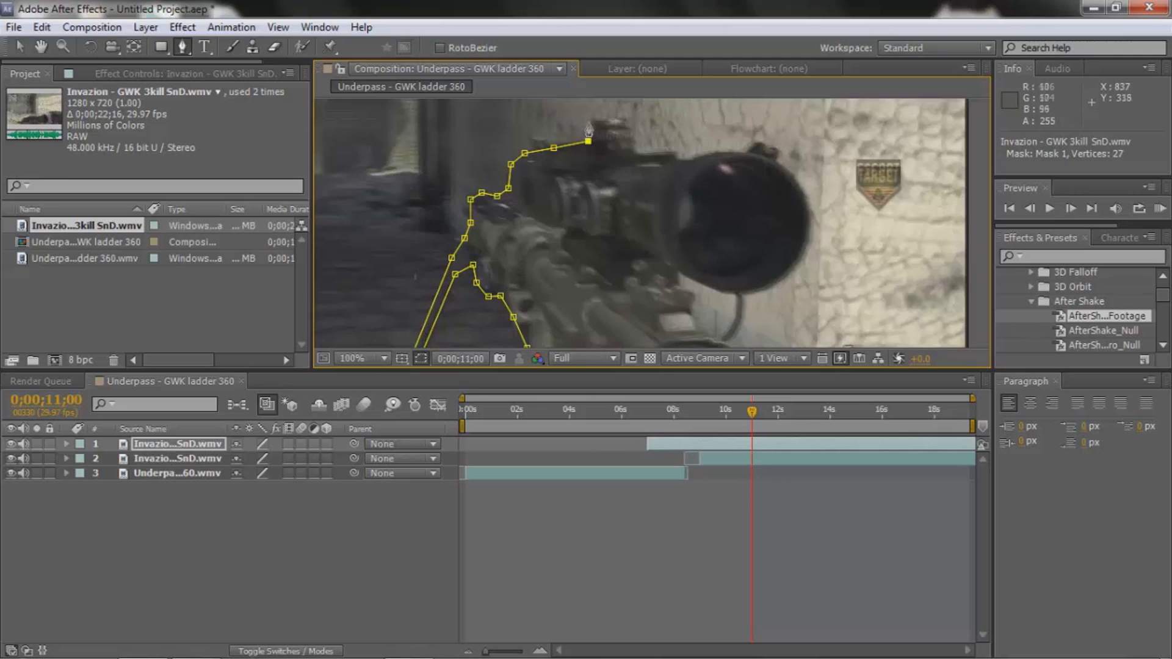
left_click(589, 122)
left_click(635, 148)
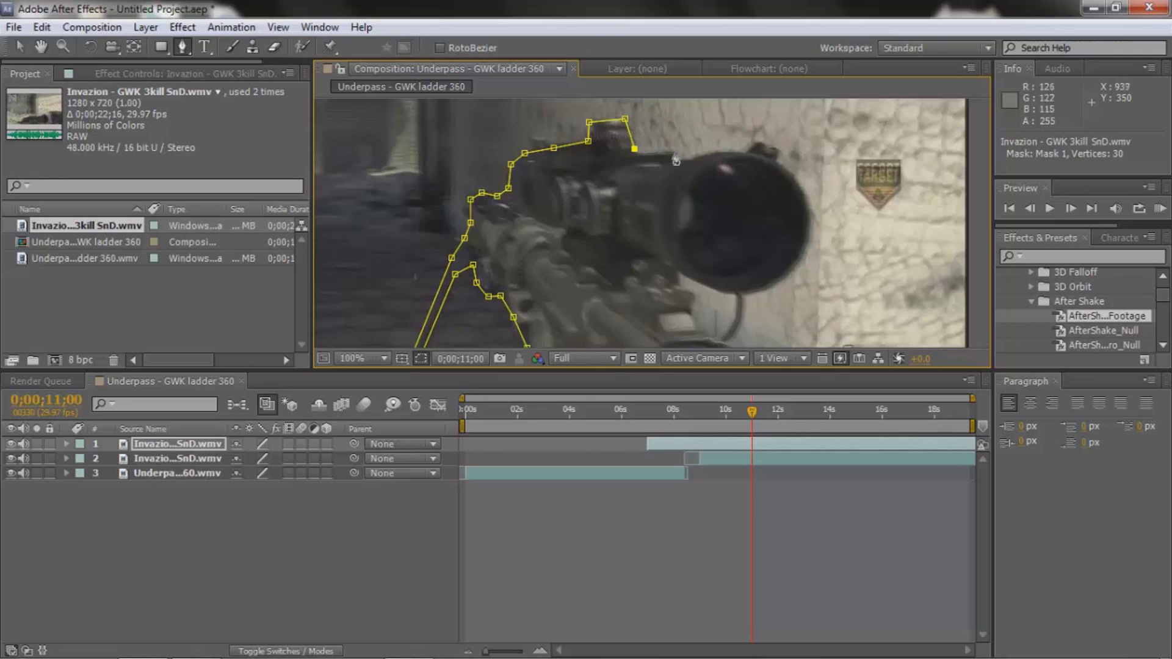
left_click(676, 150)
left_click(690, 159)
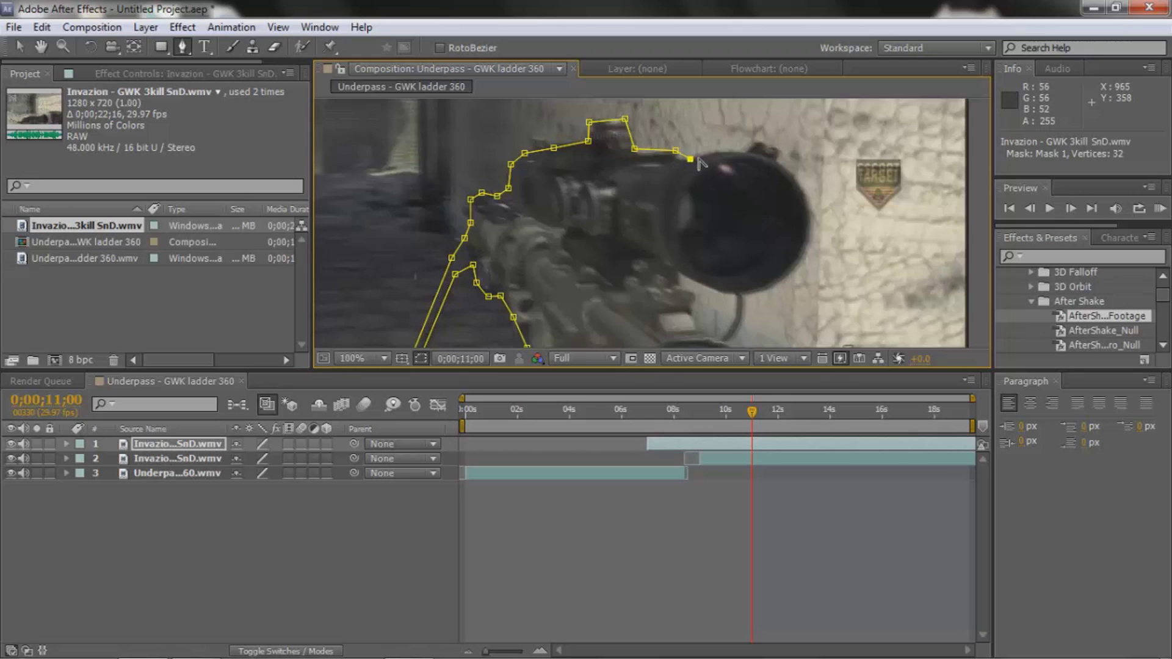
left_click(703, 150)
left_click(727, 151)
left_click(747, 150)
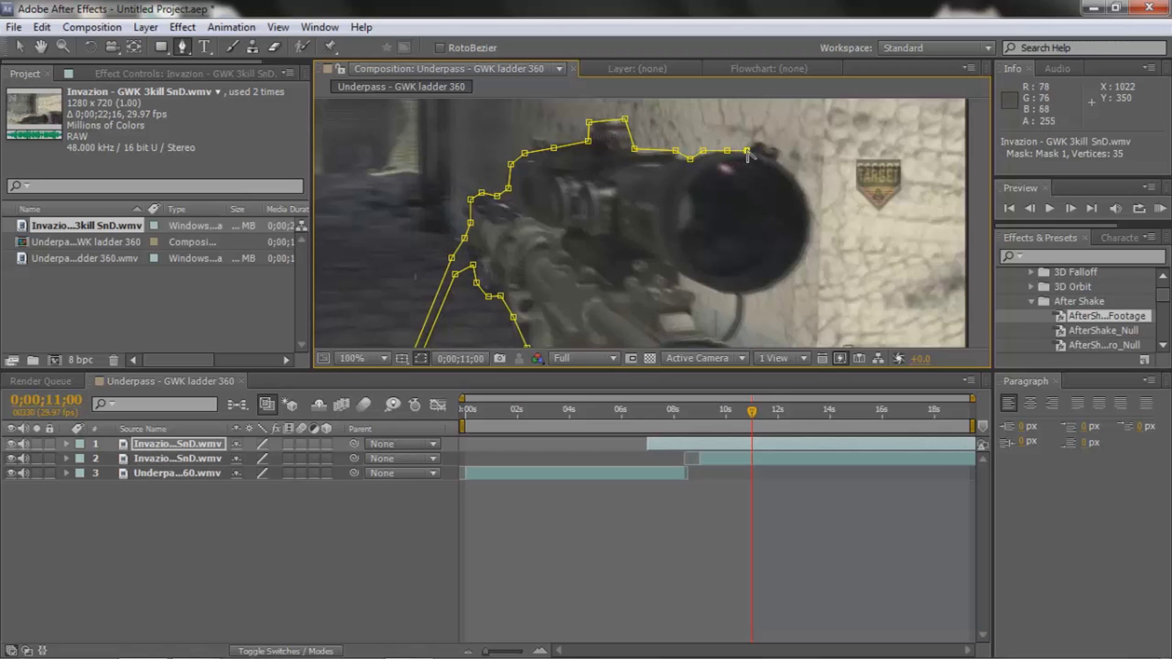
left_click(758, 139)
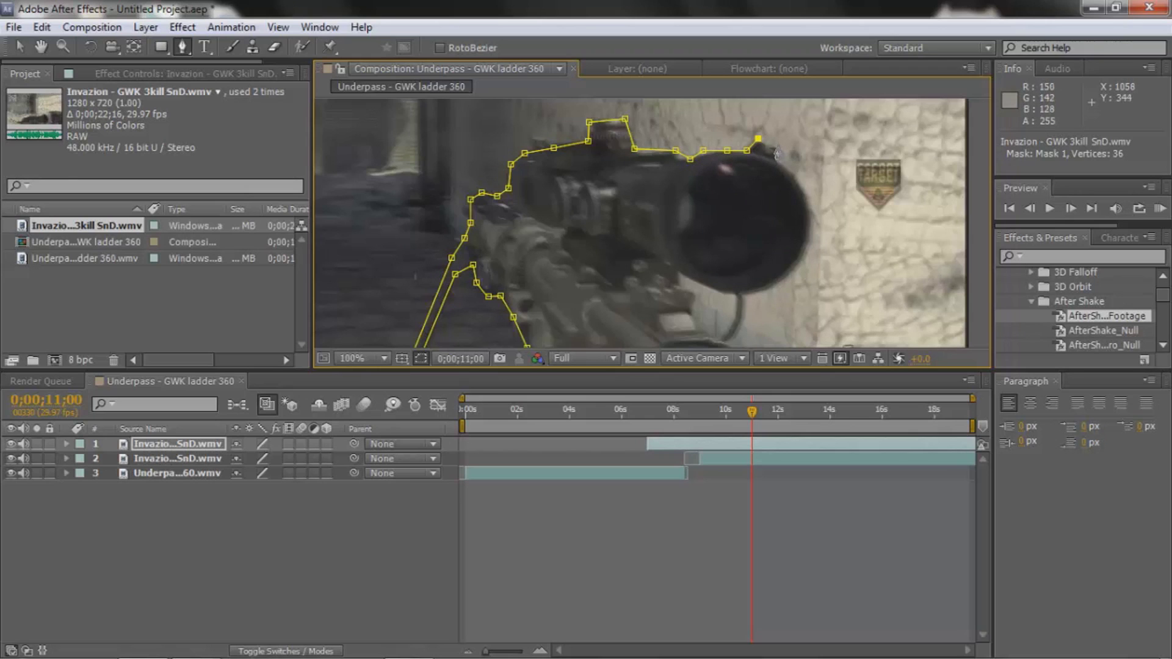
- Trace the mask around the scope lens, down its right side and under the lens
left_click(776, 160)
left_click(792, 173)
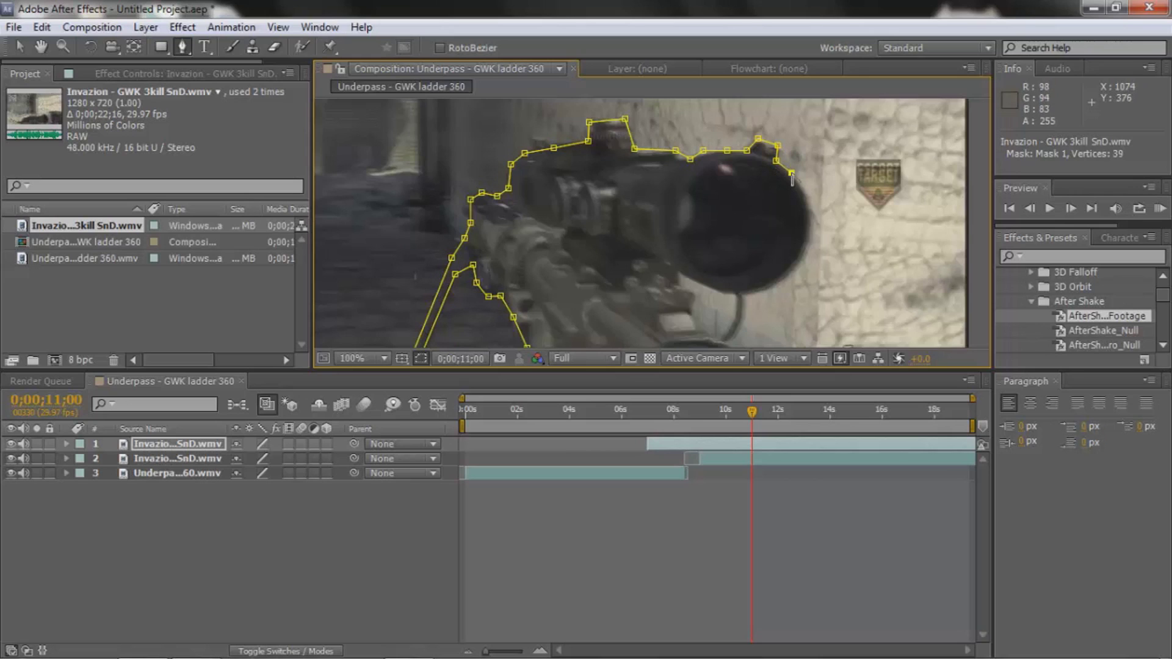
left_click(801, 189)
left_click(807, 199)
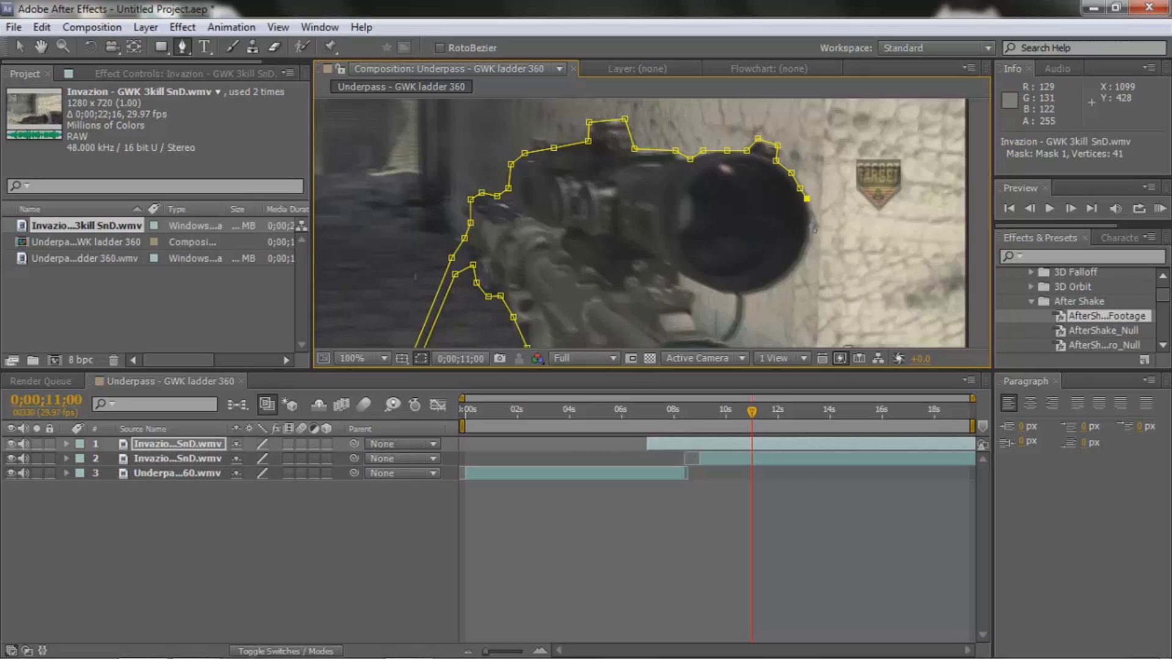
left_click(811, 220)
left_click(807, 242)
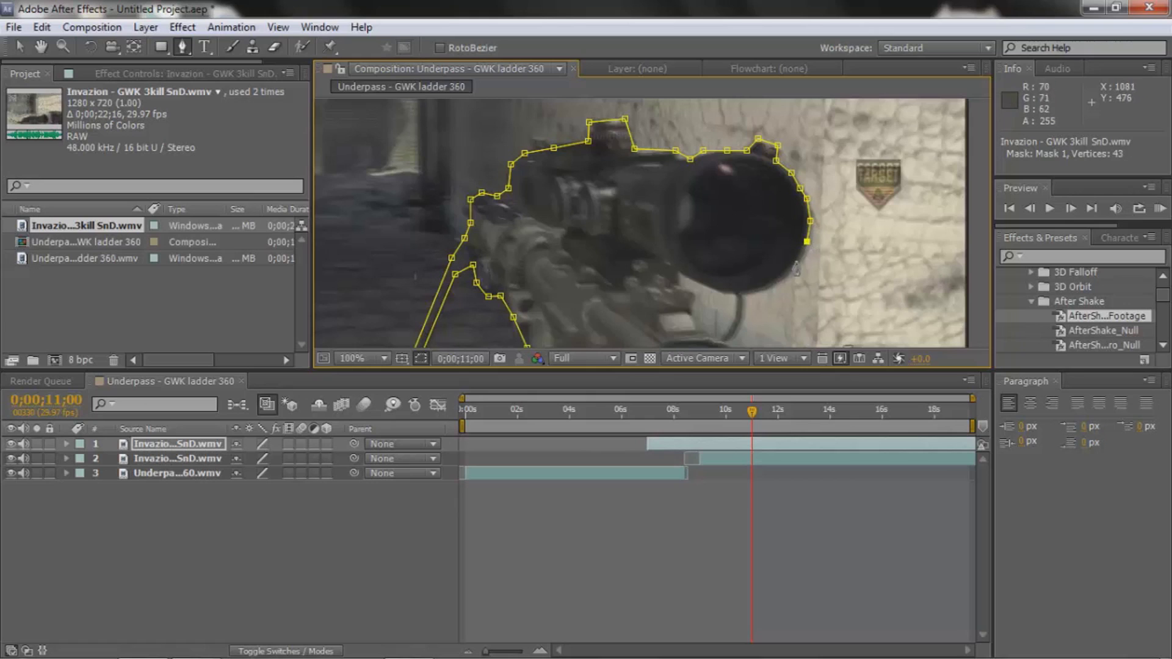
left_click(796, 266)
left_click(781, 276)
left_click(765, 288)
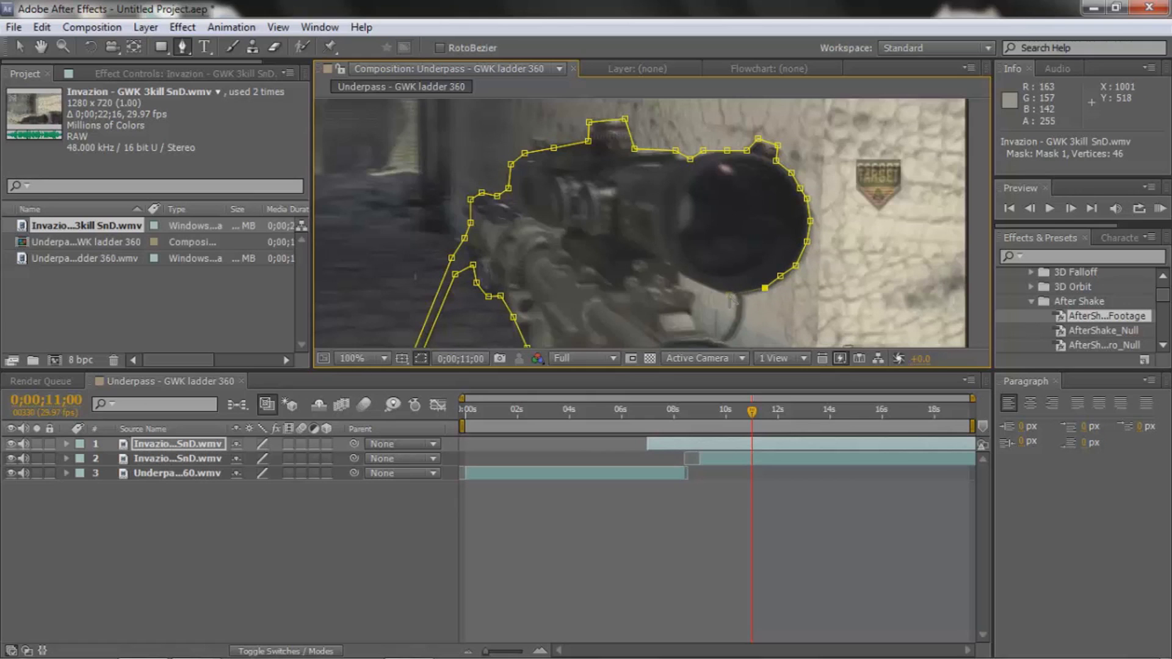
- Continue the mask along the scope's underside and down toward the frame bottom
left_click(729, 295)
left_click(693, 281)
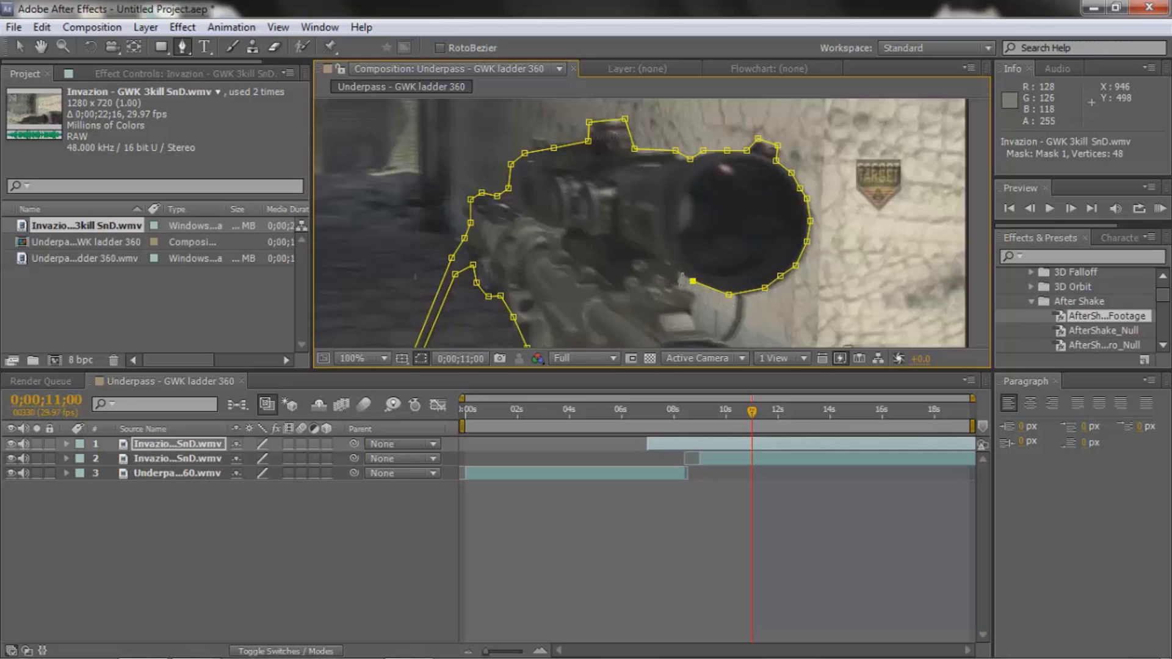
left_click(681, 272)
left_click(680, 285)
left_click(698, 295)
left_click(690, 310)
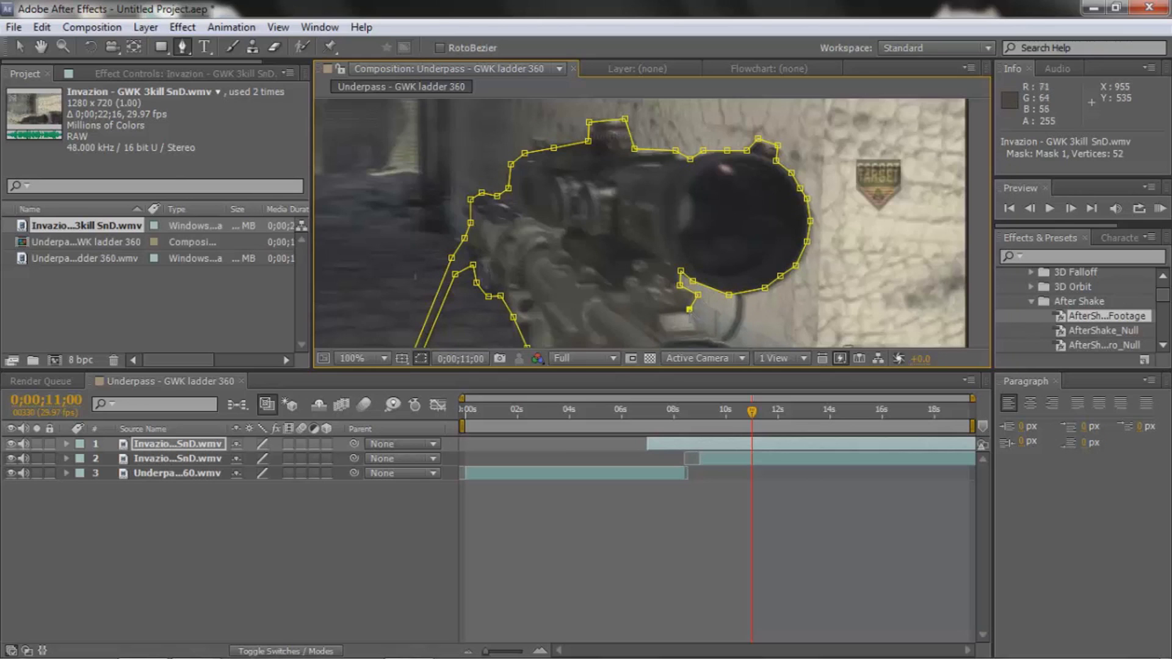
left_click(710, 337)
left_click(40, 47)
- Pan to the gun's lower part and trace the mask below the scope along its underside
left_click_drag(772, 338, 556, 174)
left_click(182, 47)
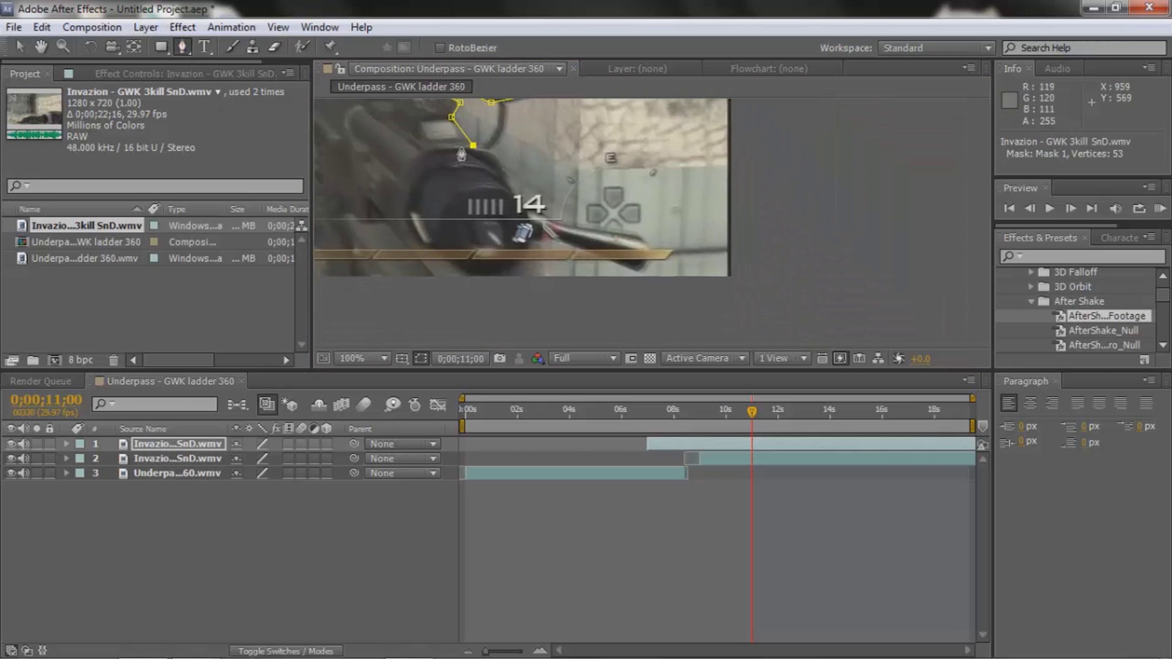
left_click(495, 152)
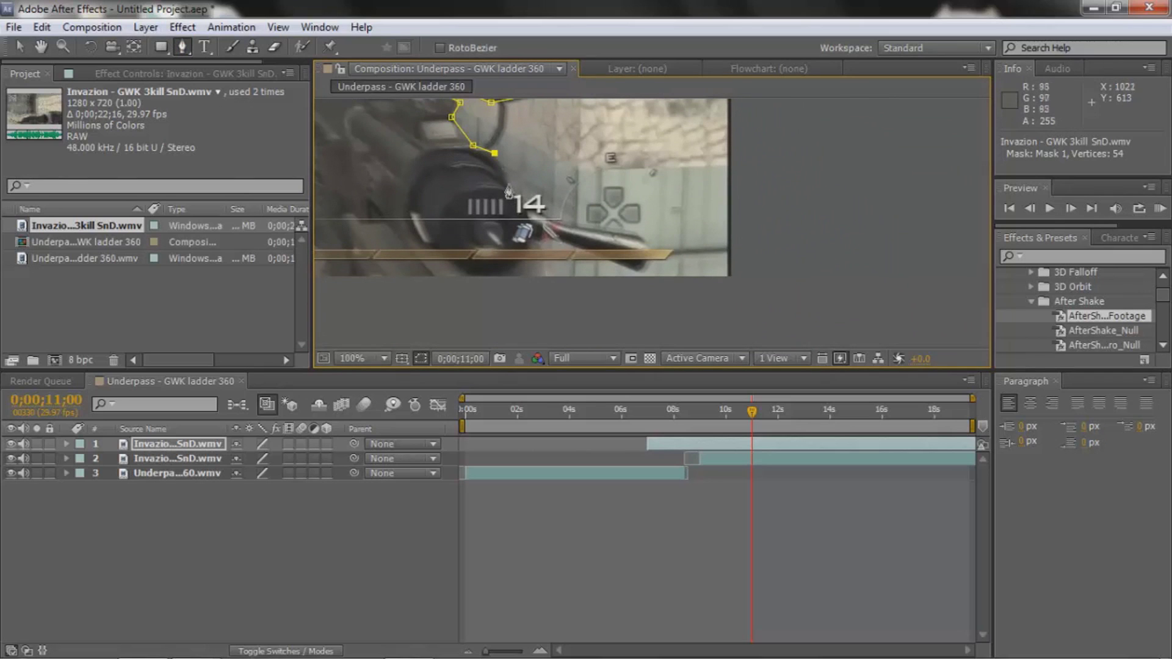
left_click(507, 182)
left_click(526, 206)
left_click(555, 223)
left_click(585, 226)
left_click(602, 229)
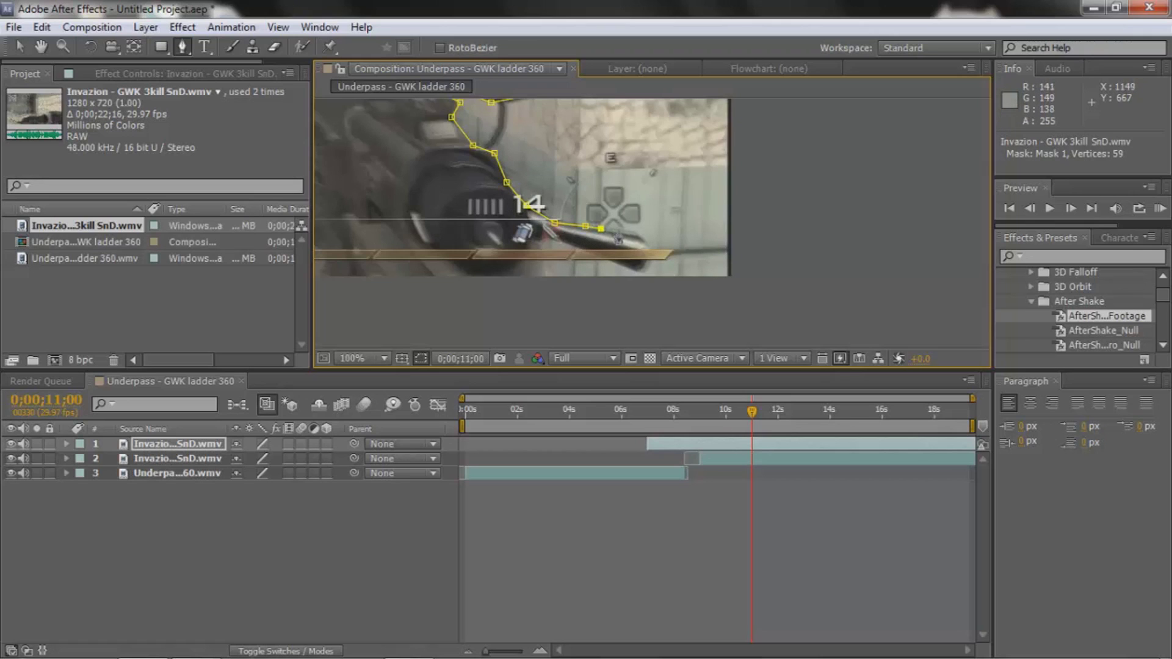
left_click(619, 232)
left_click(641, 236)
- Trace the mask around the gun's tip, back along it and down-left below the frame
left_click(640, 266)
left_click(630, 268)
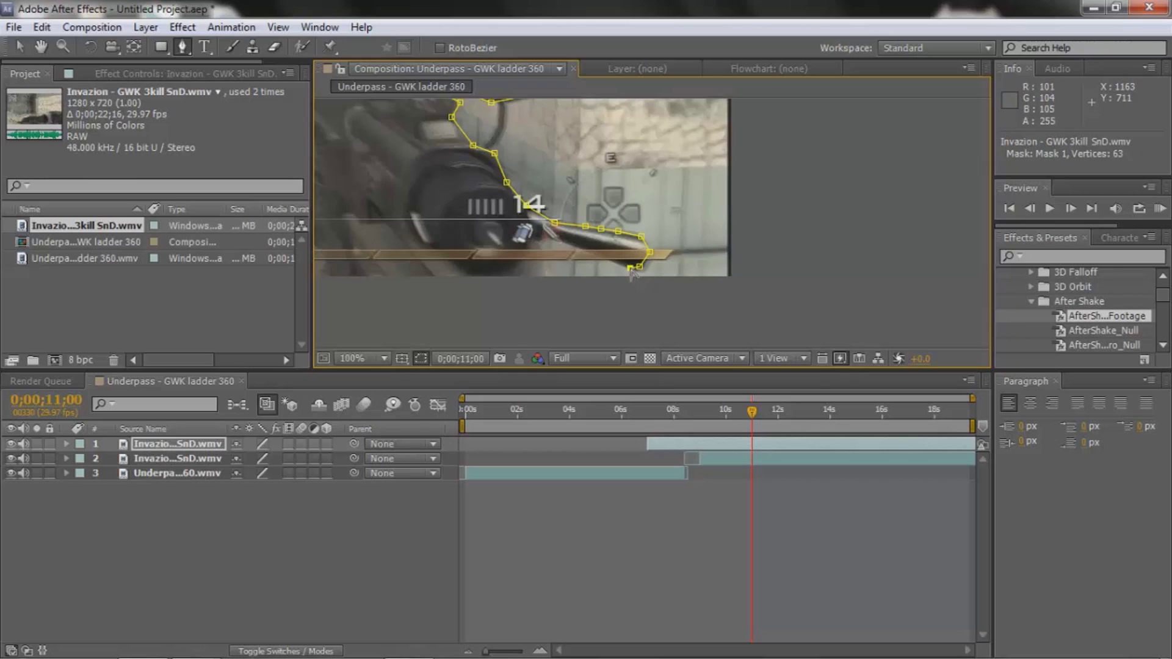
left_click(547, 239)
left_click(534, 239)
left_click(535, 255)
left_click(551, 287)
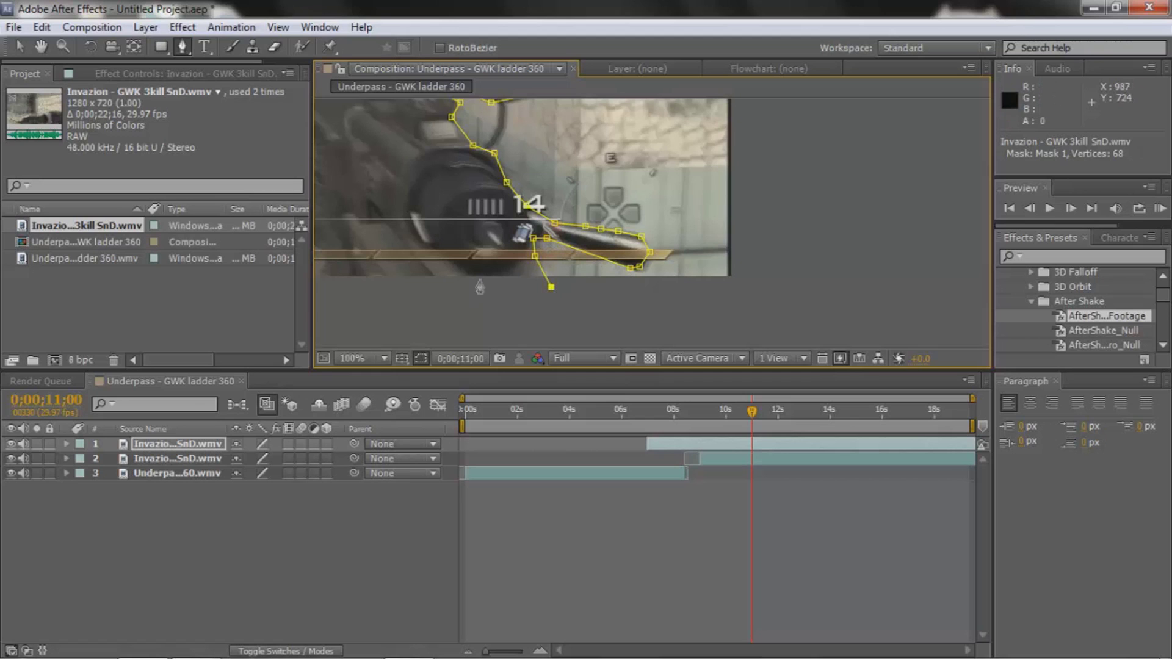
left_click(353, 305)
- Pan back to the starting point and close Mask 1 at 69 vertices
left_click(40, 47)
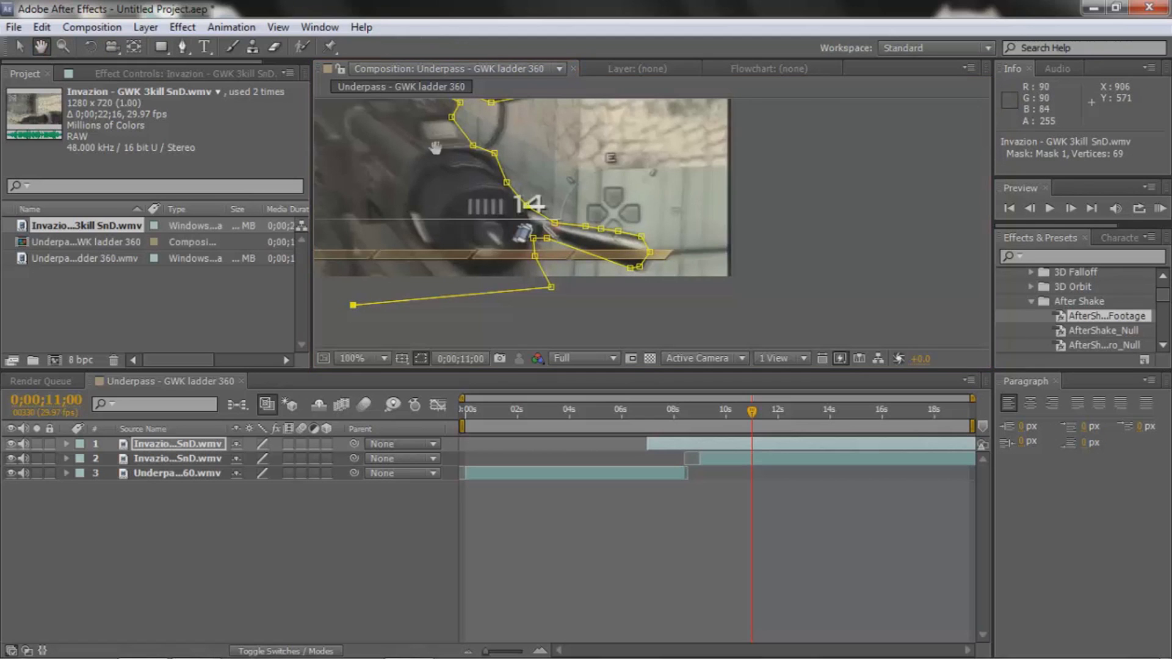
left_click_drag(409, 148, 499, 171)
left_click(180, 46)
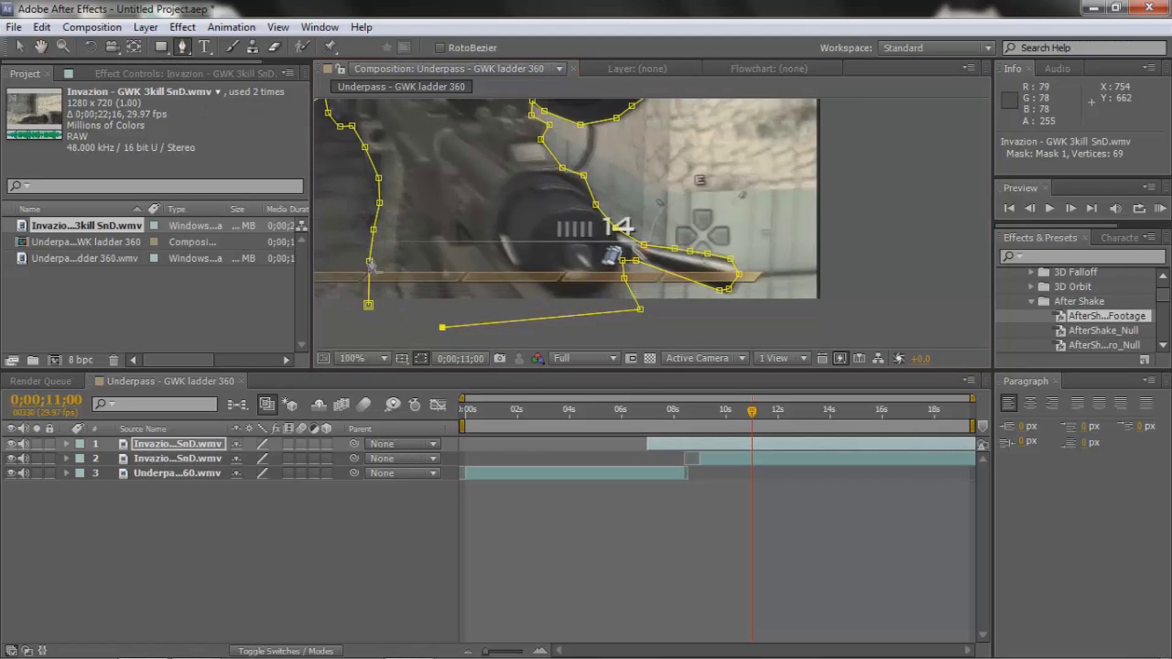
left_click(369, 305)
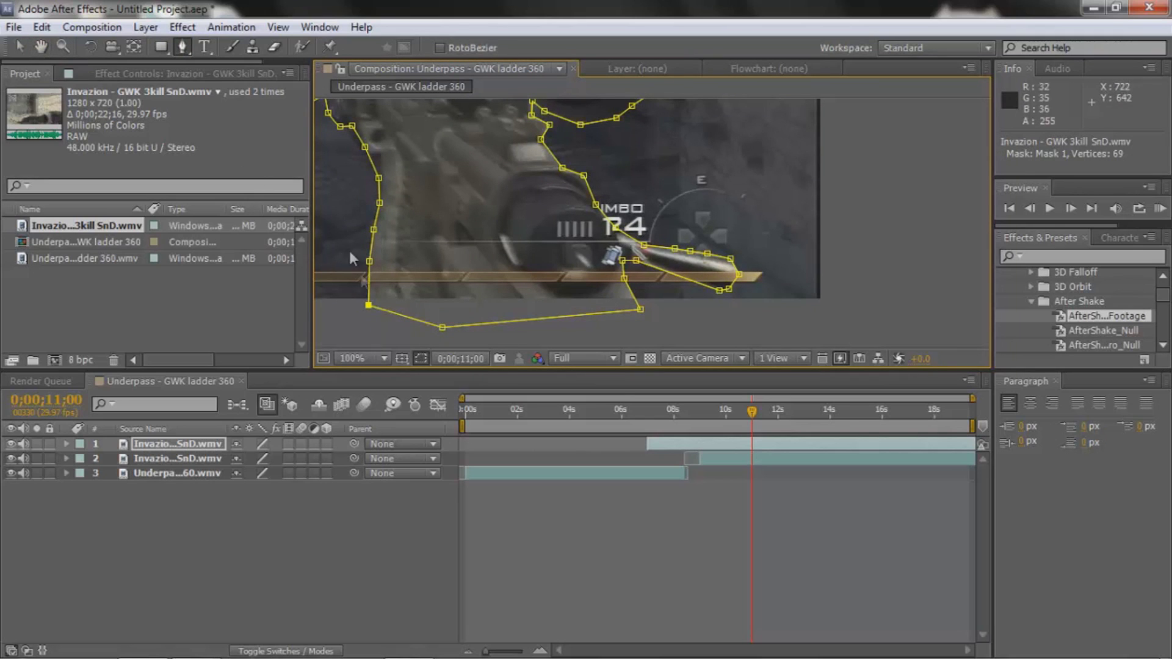
left_click(361, 358)
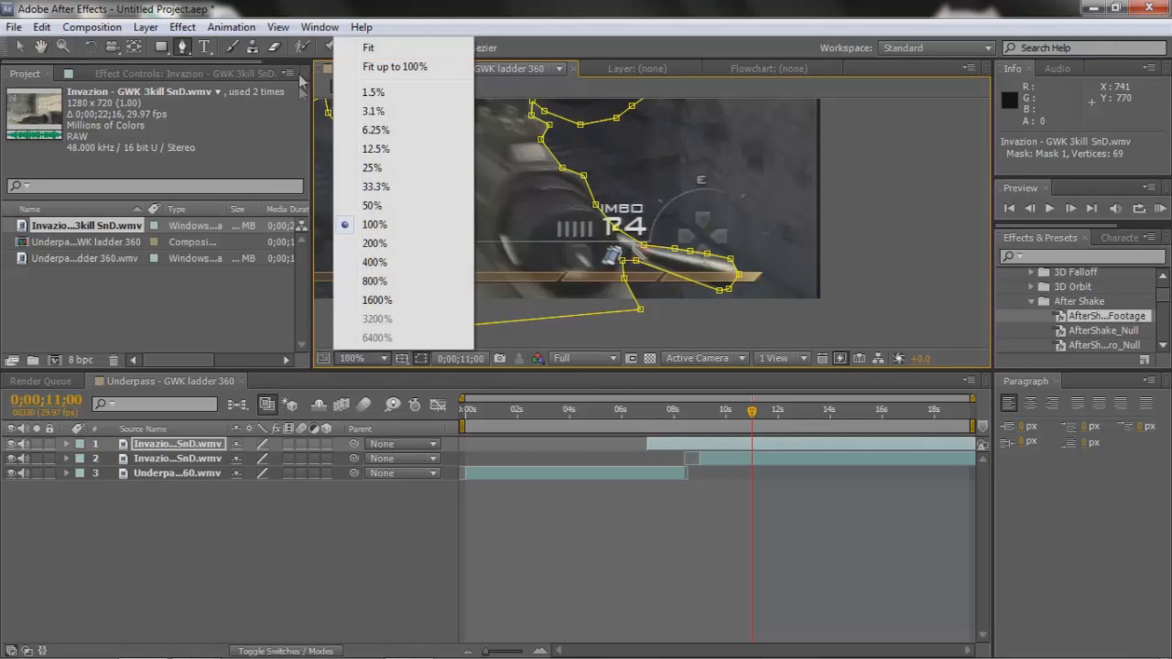
- Fit the composition in the viewer and step the time to around 0;00;06;29, where the gun layer begins
left_click(393, 67)
left_click(19, 47)
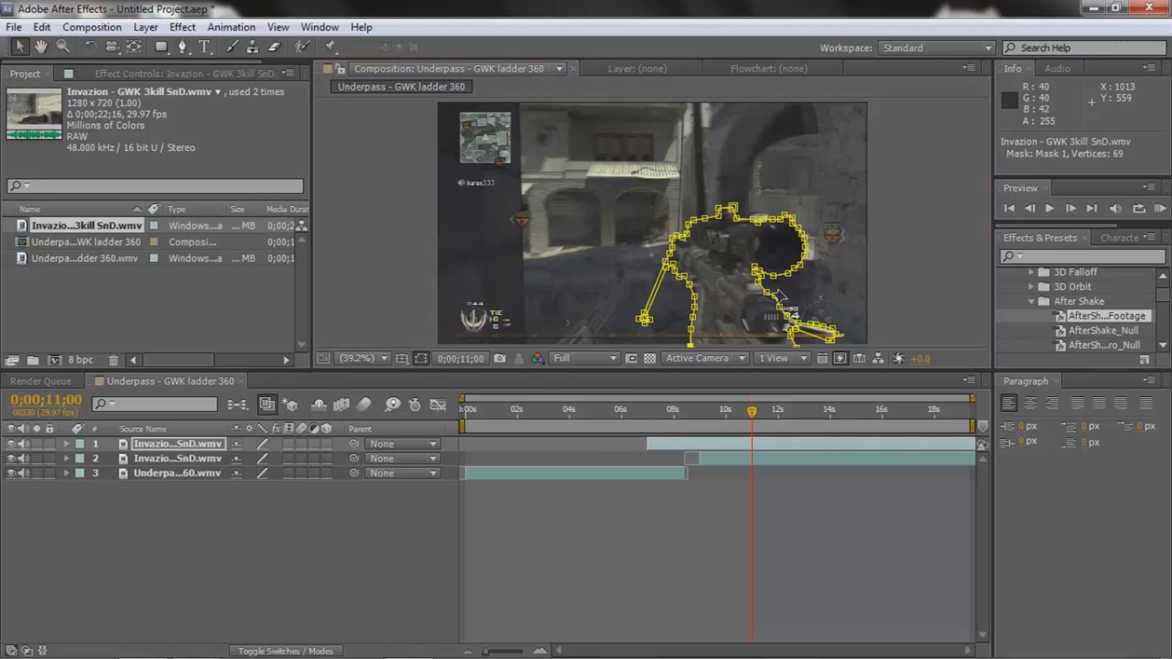
left_click(744, 414)
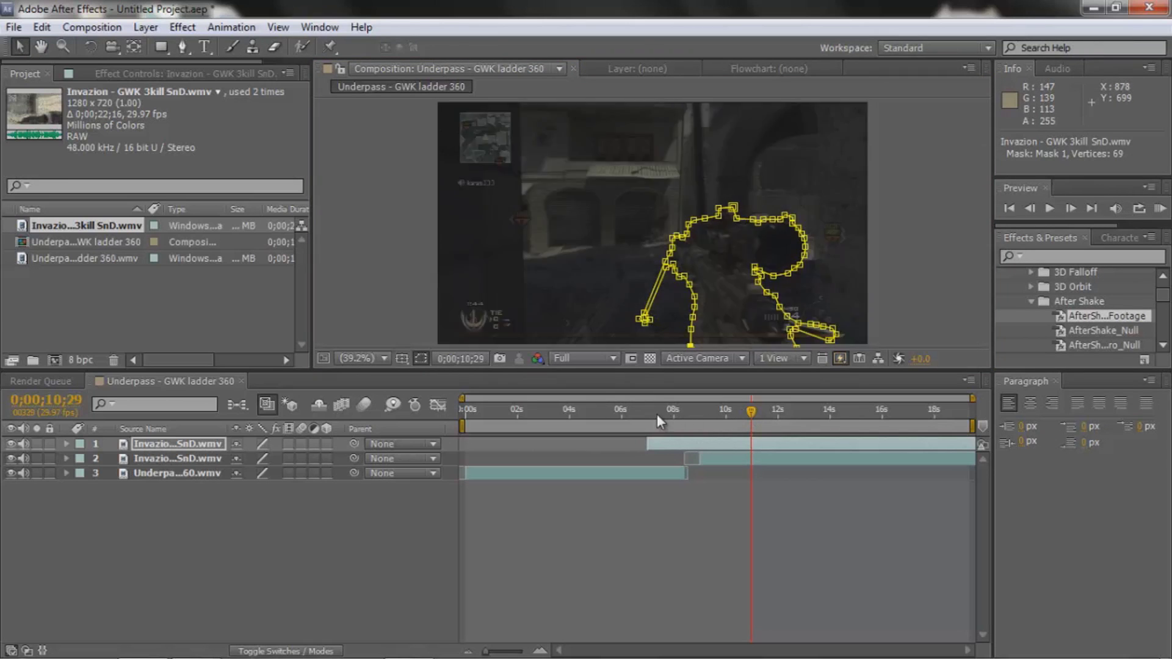
left_click(655, 416)
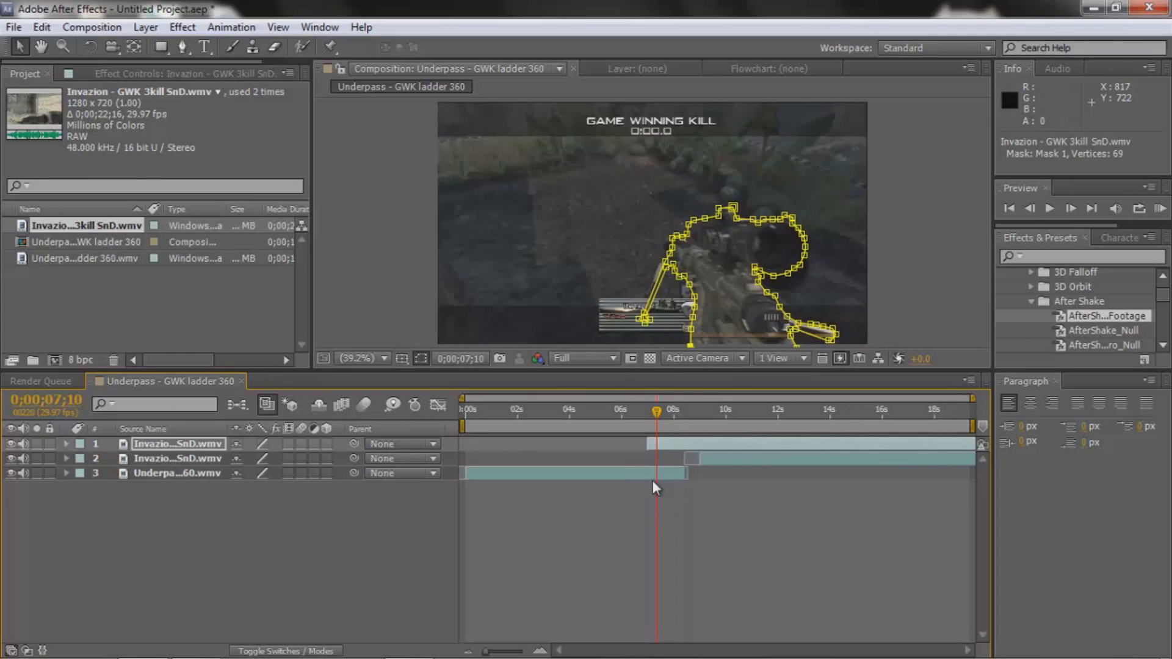
left_click(631, 358)
left_click_drag(655, 410, 647, 409)
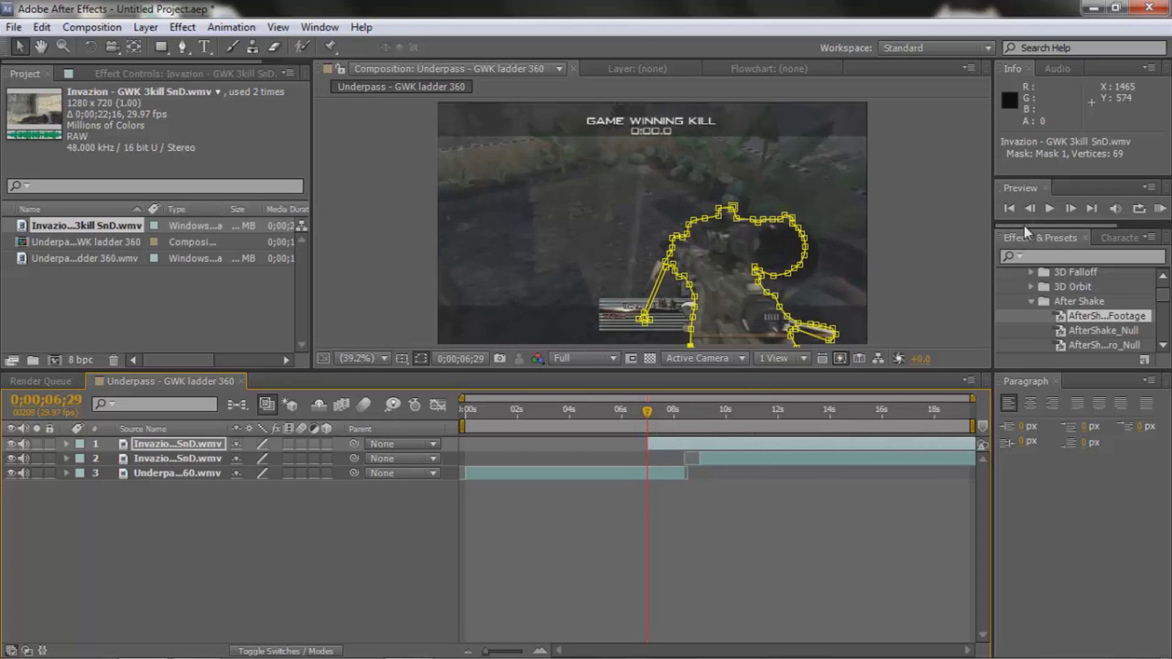
left_click(1031, 210)
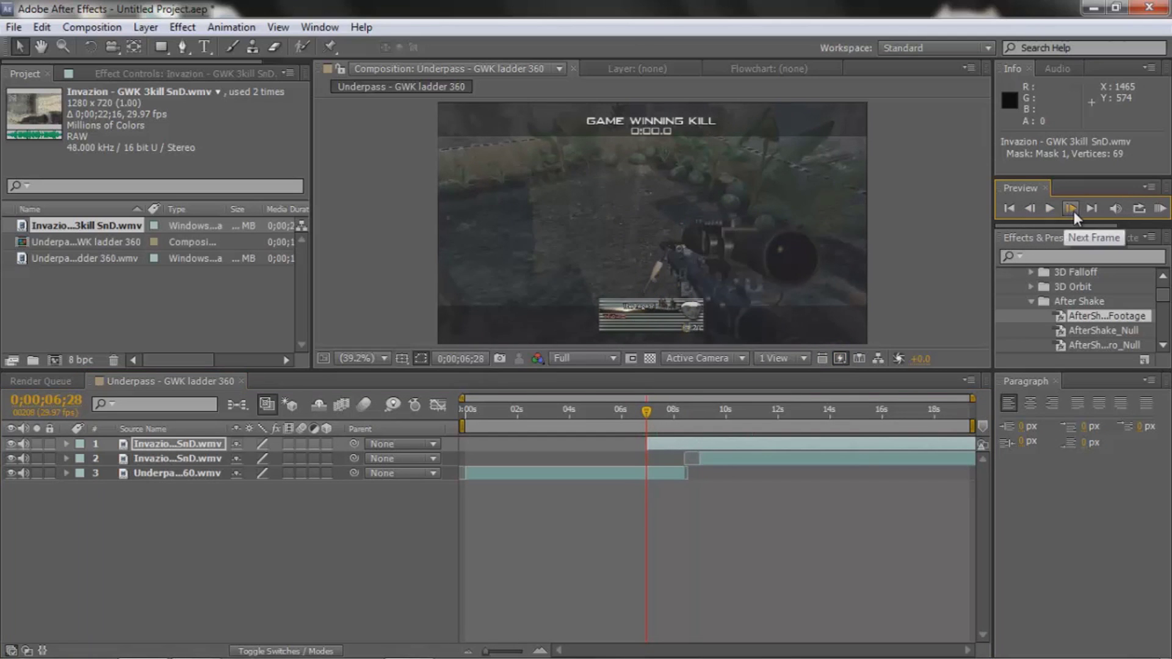
- Set a Position keyframe on the gun layer with Y pushed down to 772
left_click(635, 465)
key("p")
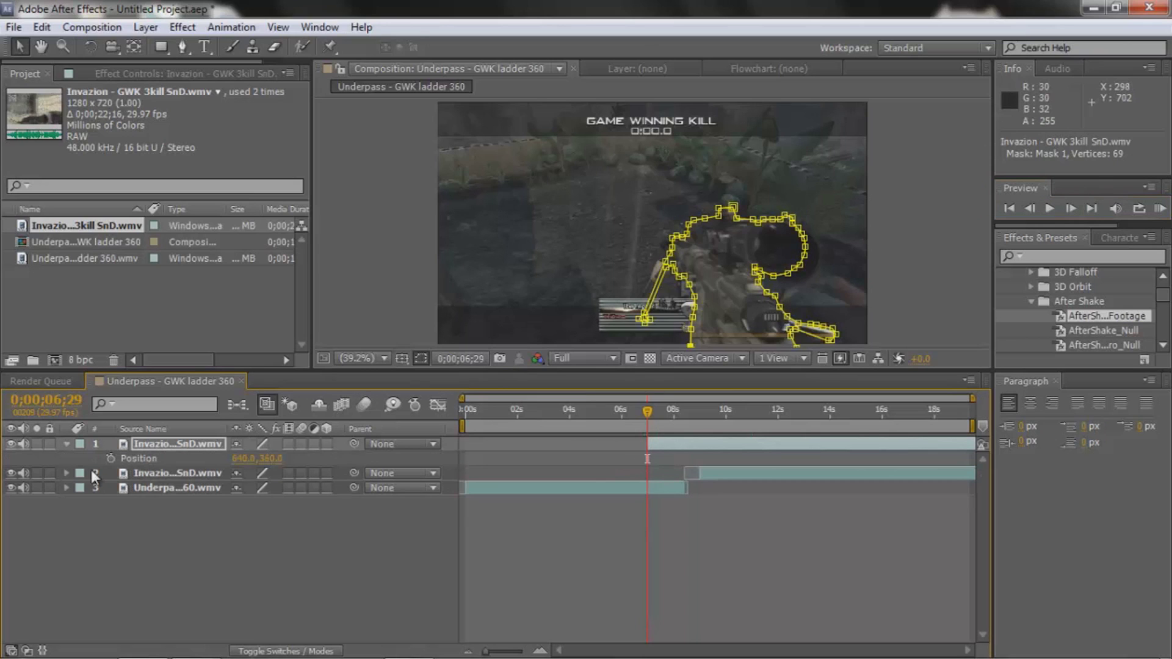
left_click(111, 457)
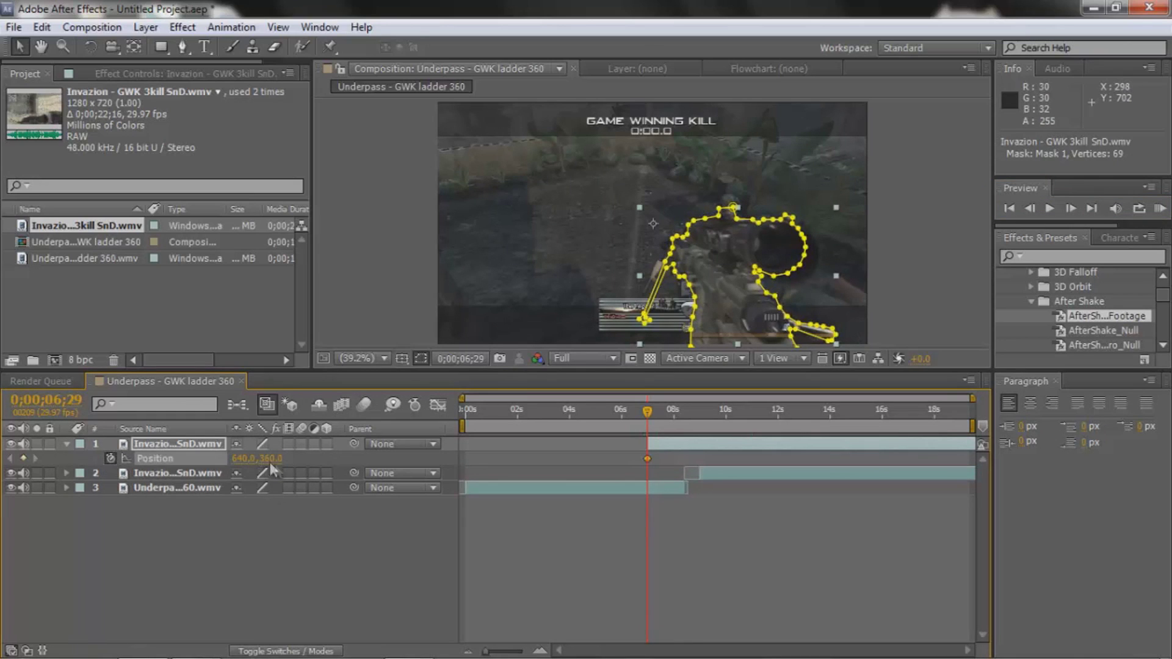
left_click_drag(275, 461, 445, 461)
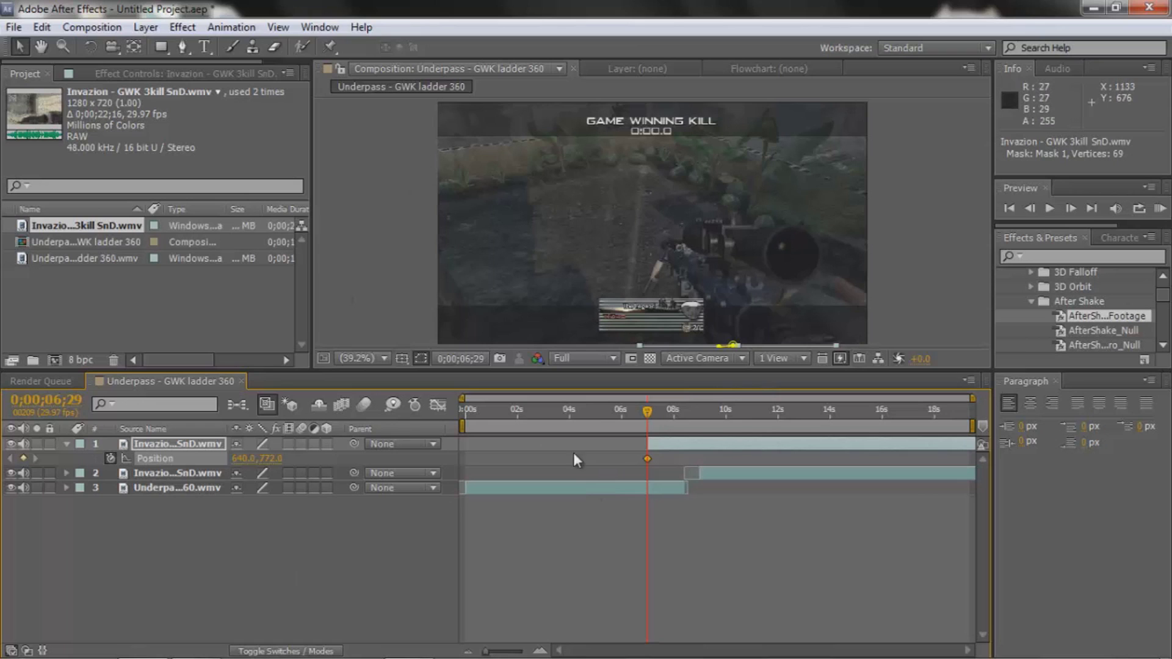
- At 0;00;07;19 set Position Y to 360, then scrub back to check the upward slide
left_click_drag(647, 409, 665, 412)
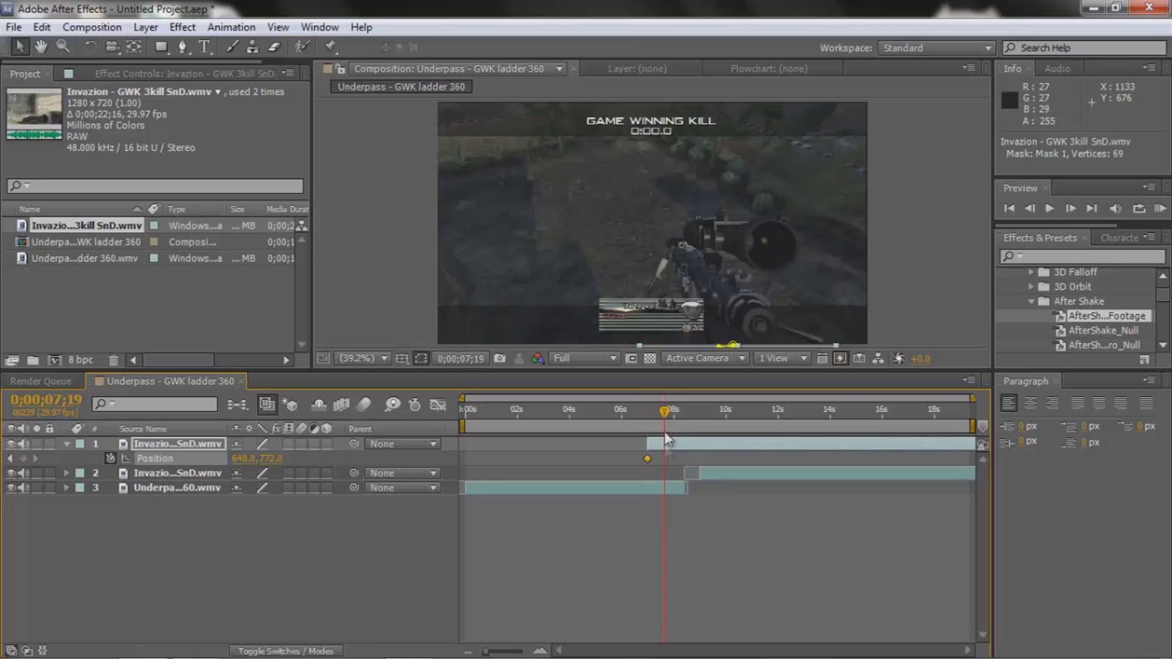
left_click(268, 460)
type("360")
key("Return")
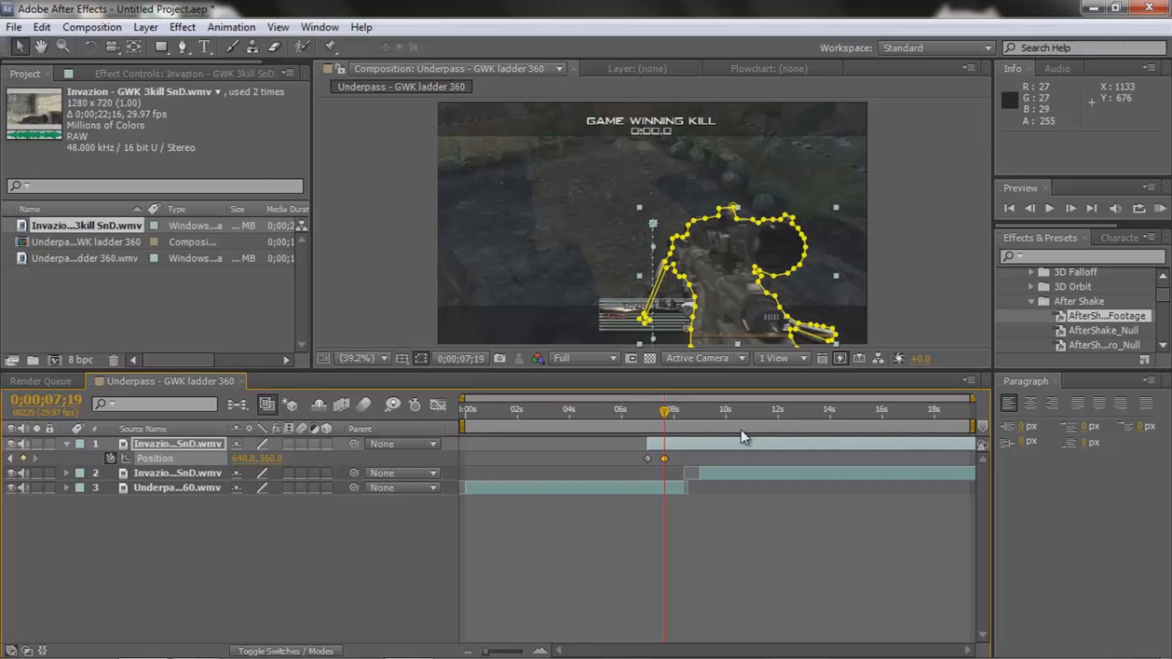
left_click_drag(663, 413, 669, 444)
left_click(661, 444)
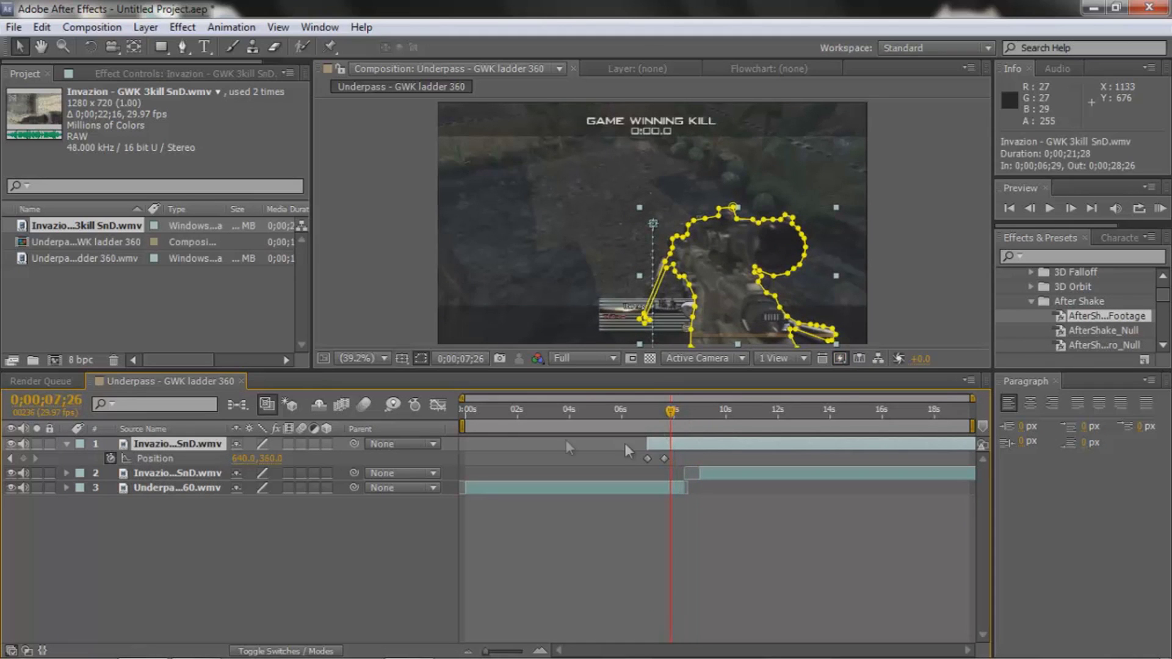
- Duplicate the masked gun layer, move to 0;00;07;15 and show the copy's Mask 1 with Inverted ticked
left_click(66, 444)
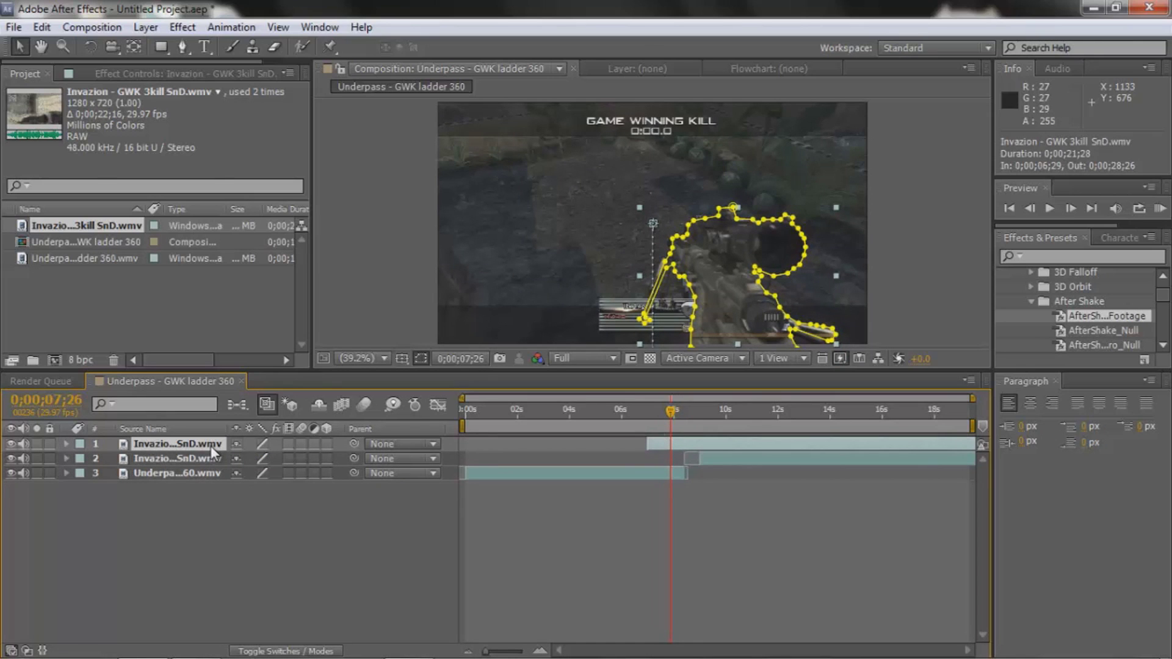
key("shift+Page_Down")
key("shift+Page_Down")
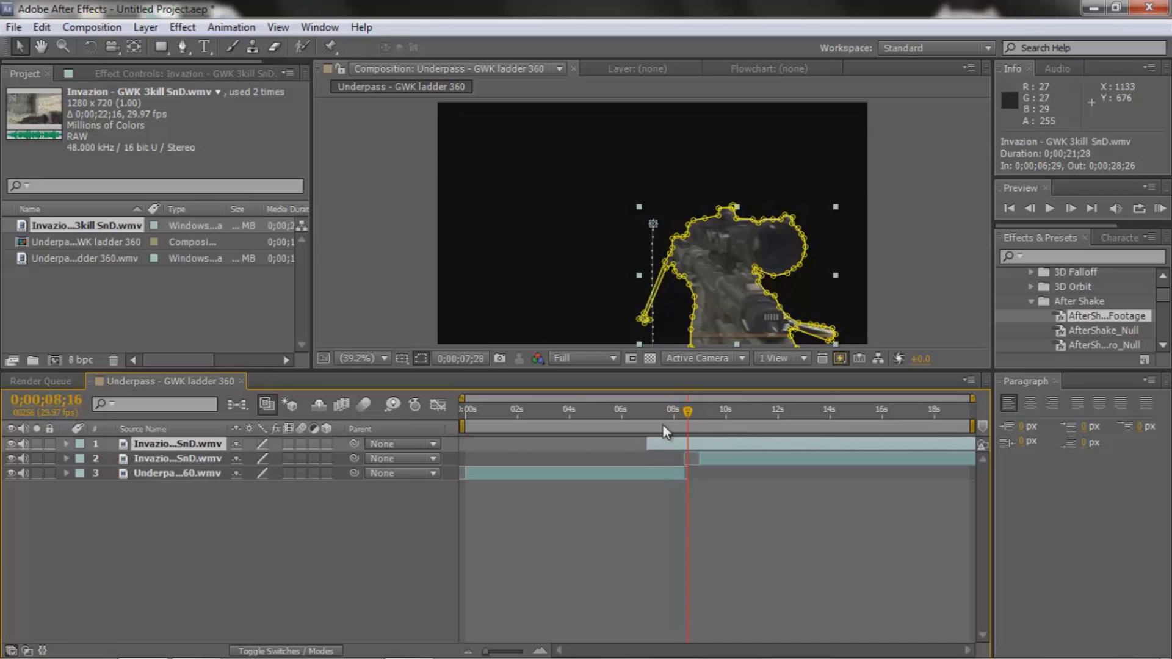
left_click(663, 426)
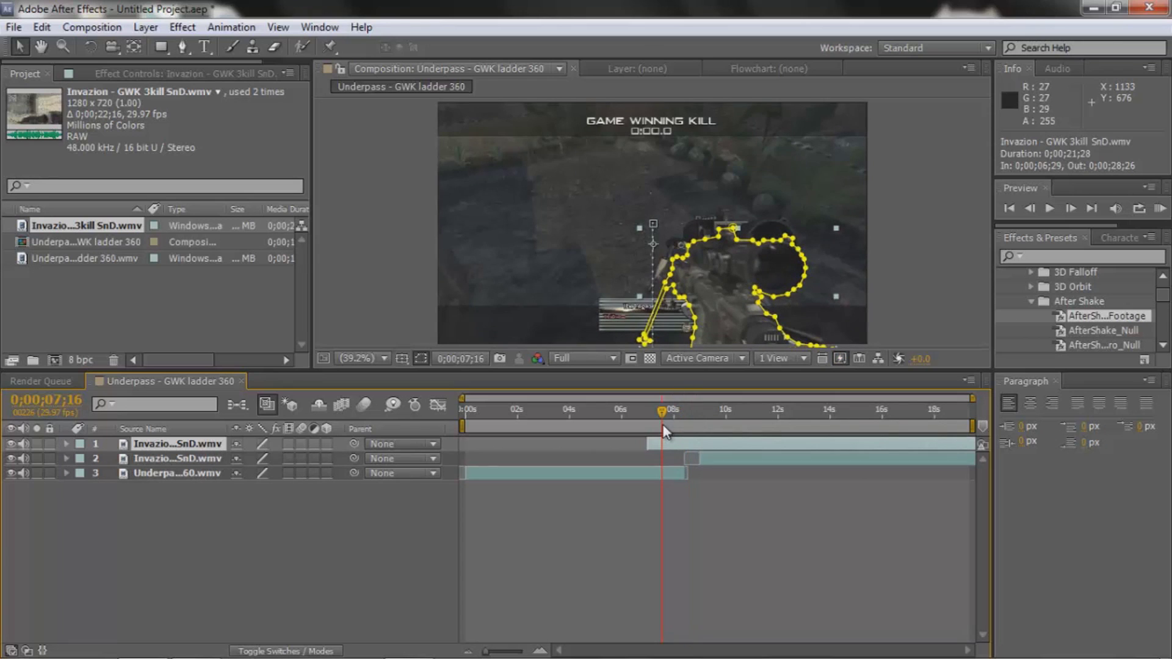
key("ctrl+d")
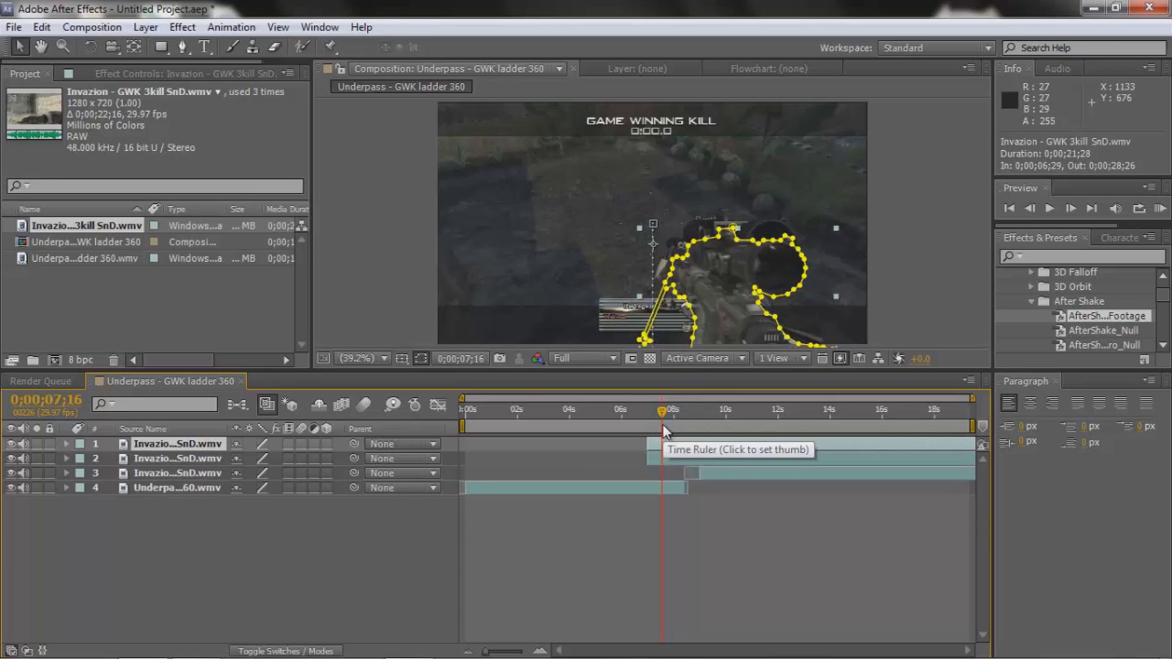
left_click(660, 414)
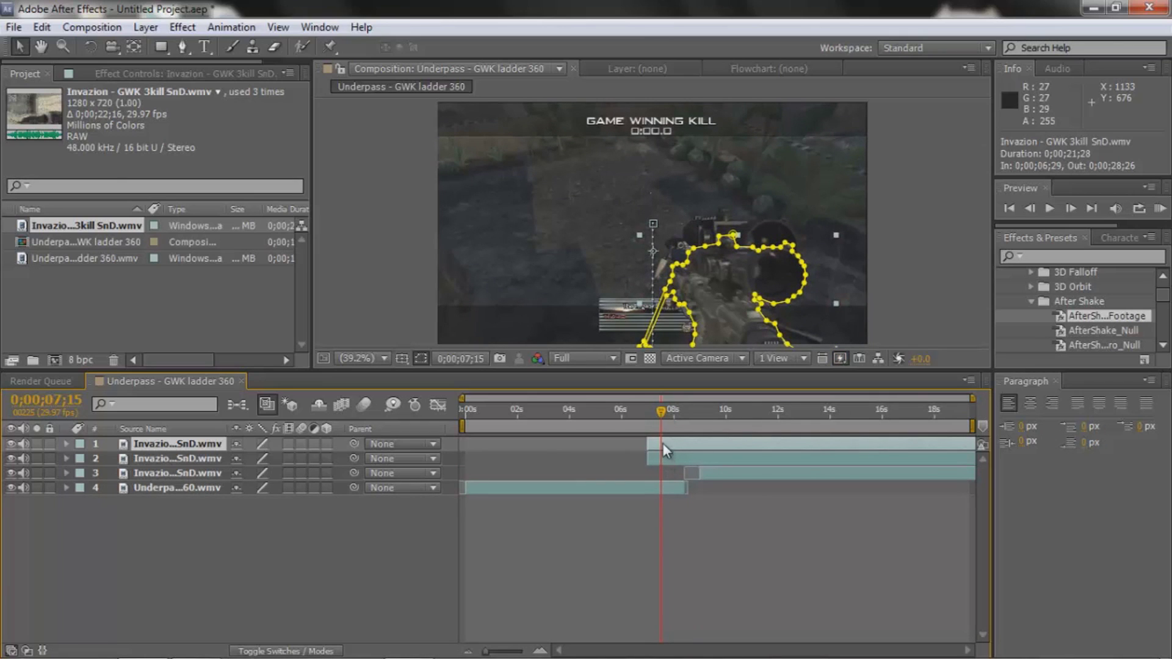
key("m")
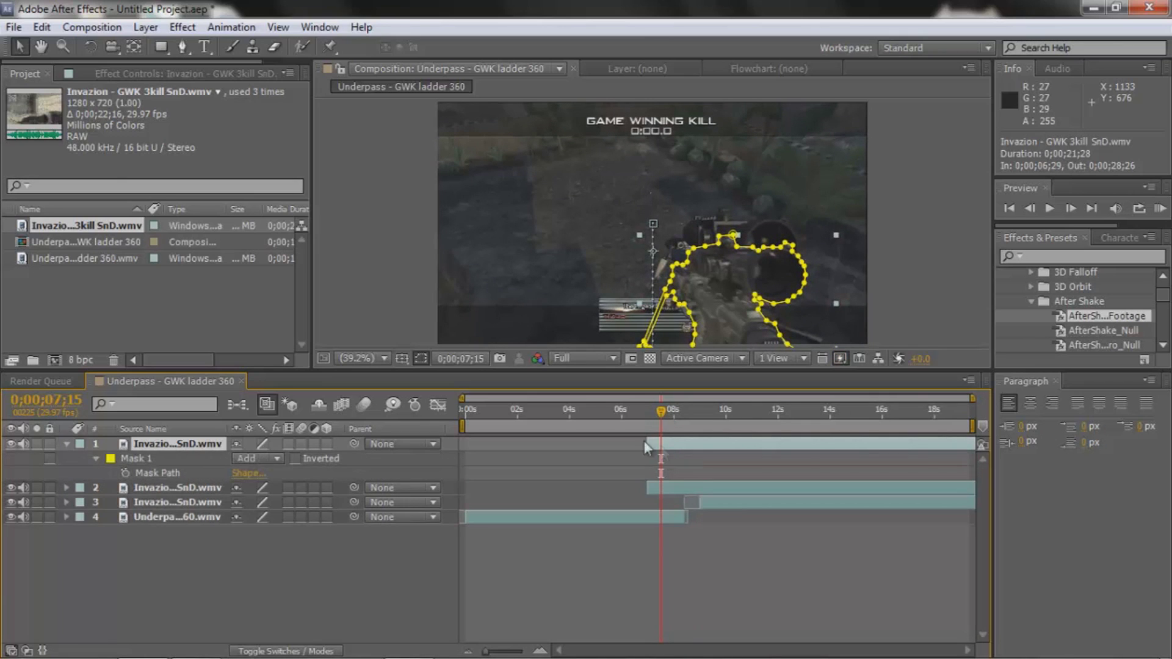
left_click(295, 459)
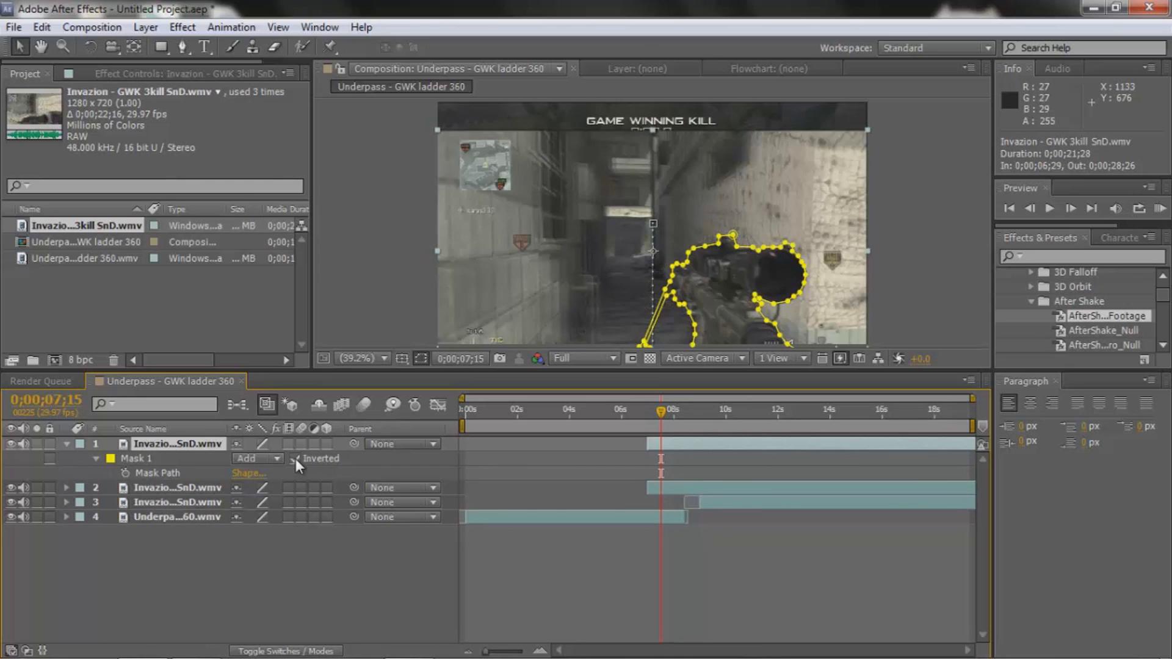
- Re-tick Mask 1's Inverted option in Add mode, then scrub around 0;00;07;15 to check the background
left_click(295, 460)
left_click(275, 459)
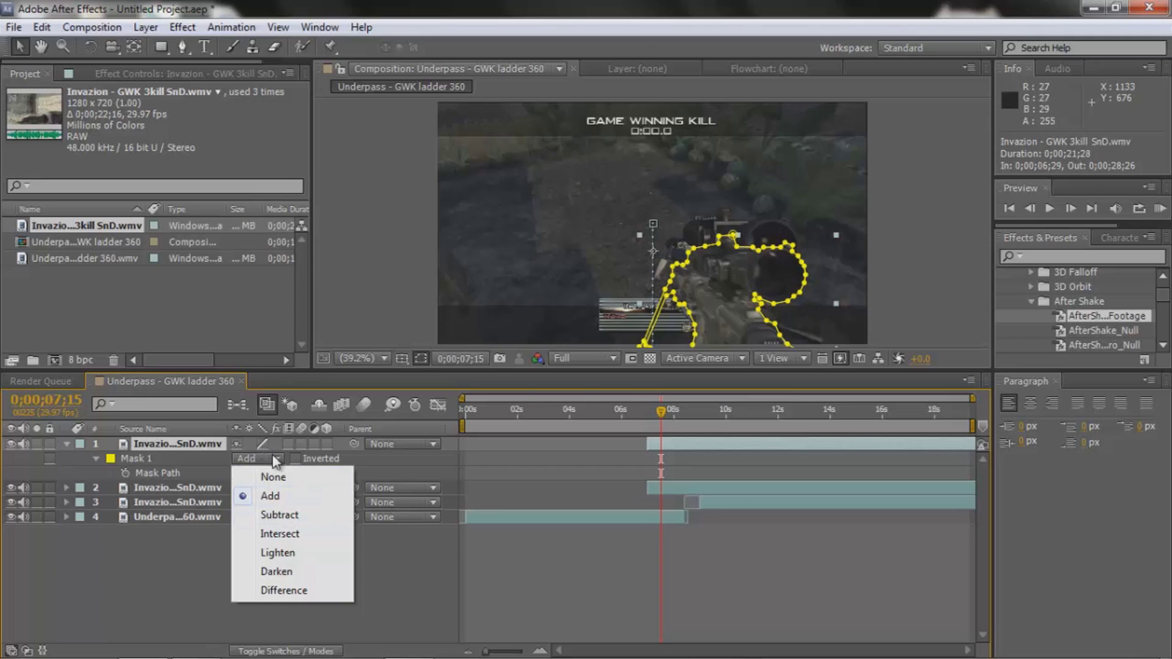
left_click(295, 459)
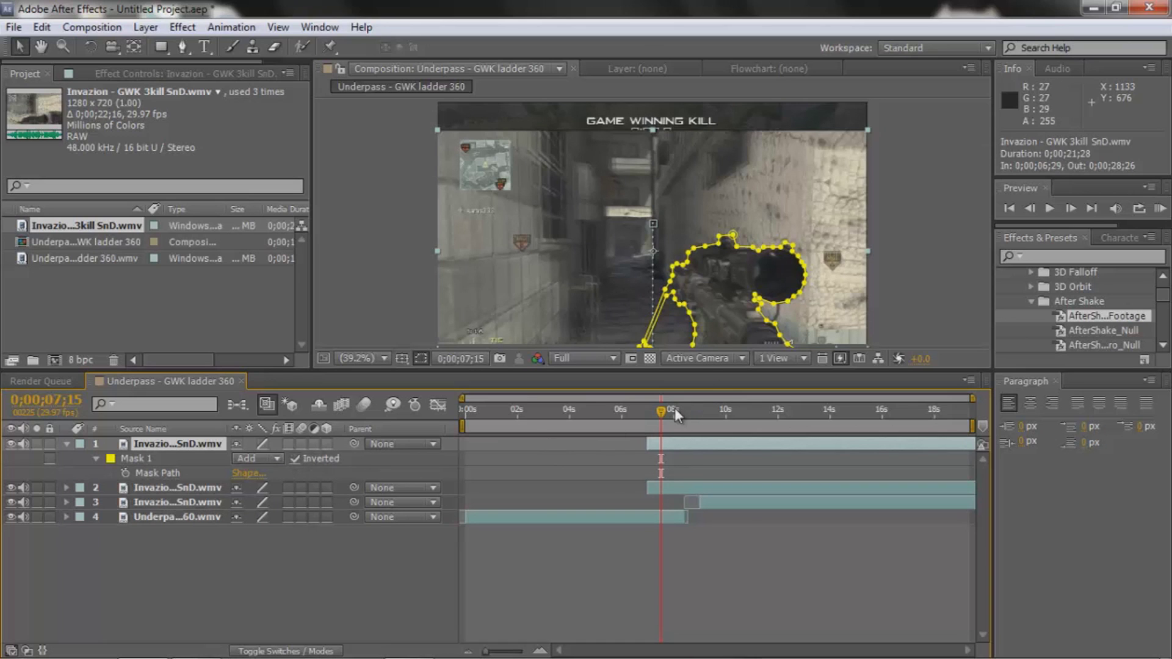
mouse_move(660, 413)
left_mouse_down()
mouse_move(675, 413)
mouse_move(644, 413)
mouse_move(660, 414)
left_mouse_up()
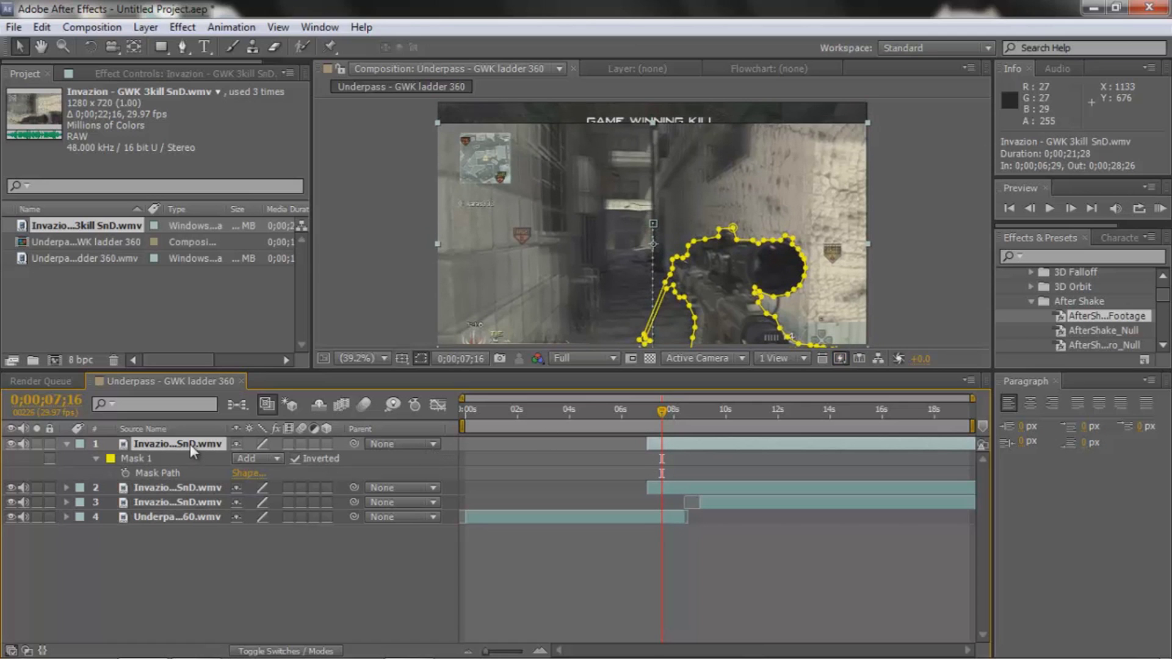
- Remove the inverted copy's Position keyframes and fix it at 640, 360
key("p")
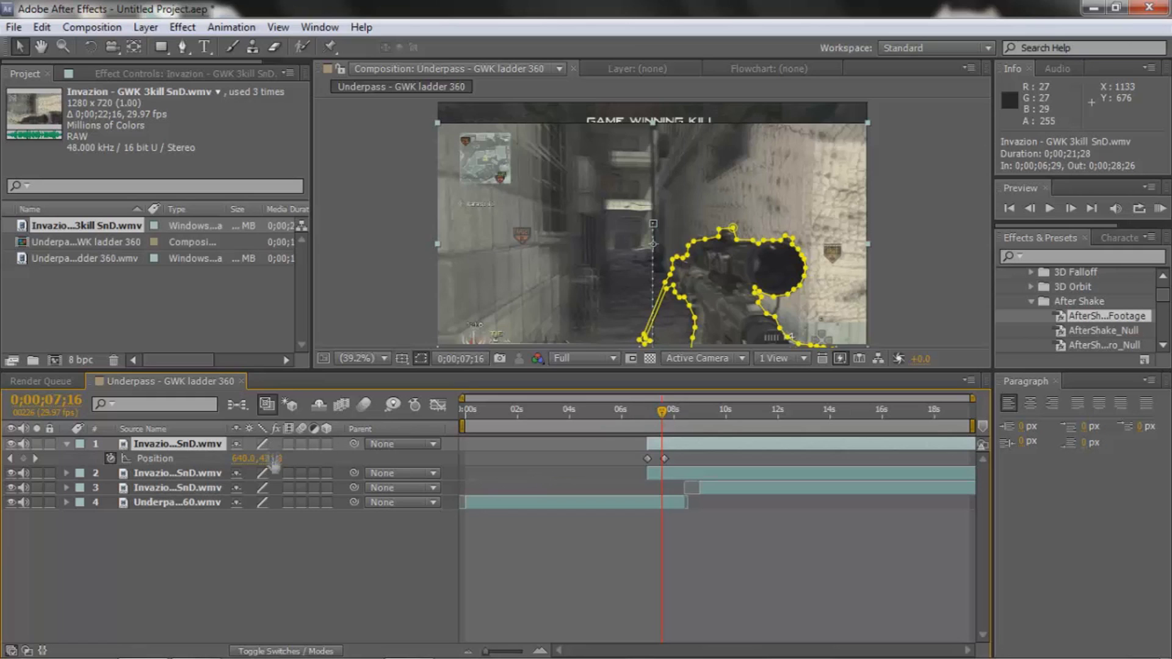
left_click(111, 459)
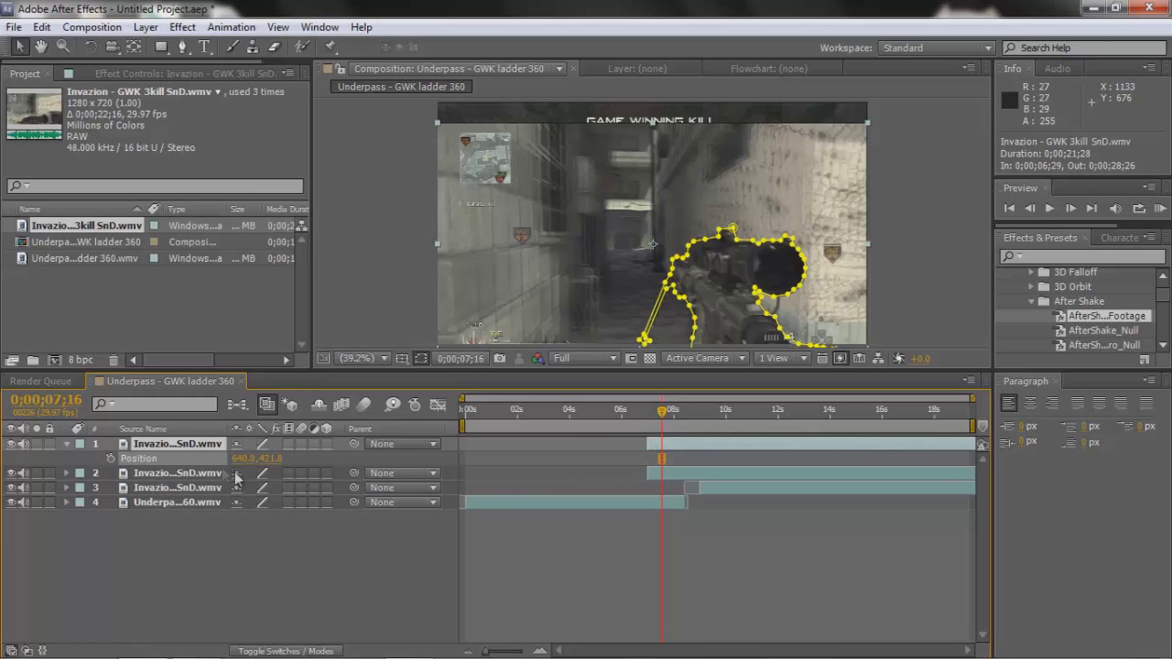
left_click(276, 463)
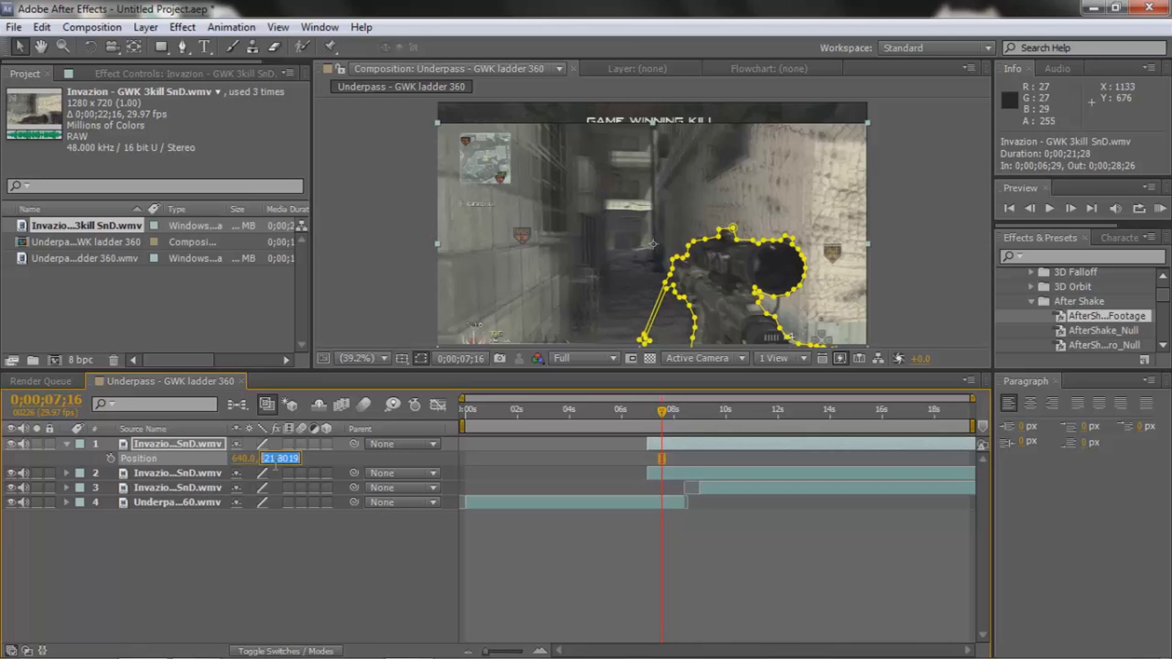
type("360")
key("Return")
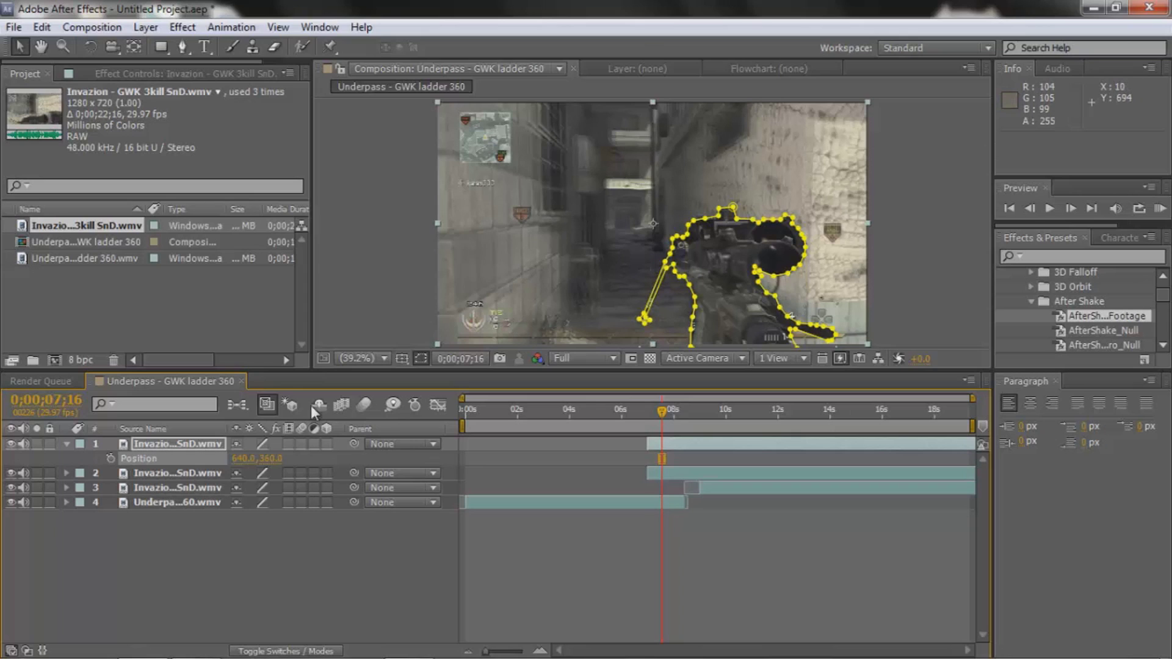
left_click(177, 444)
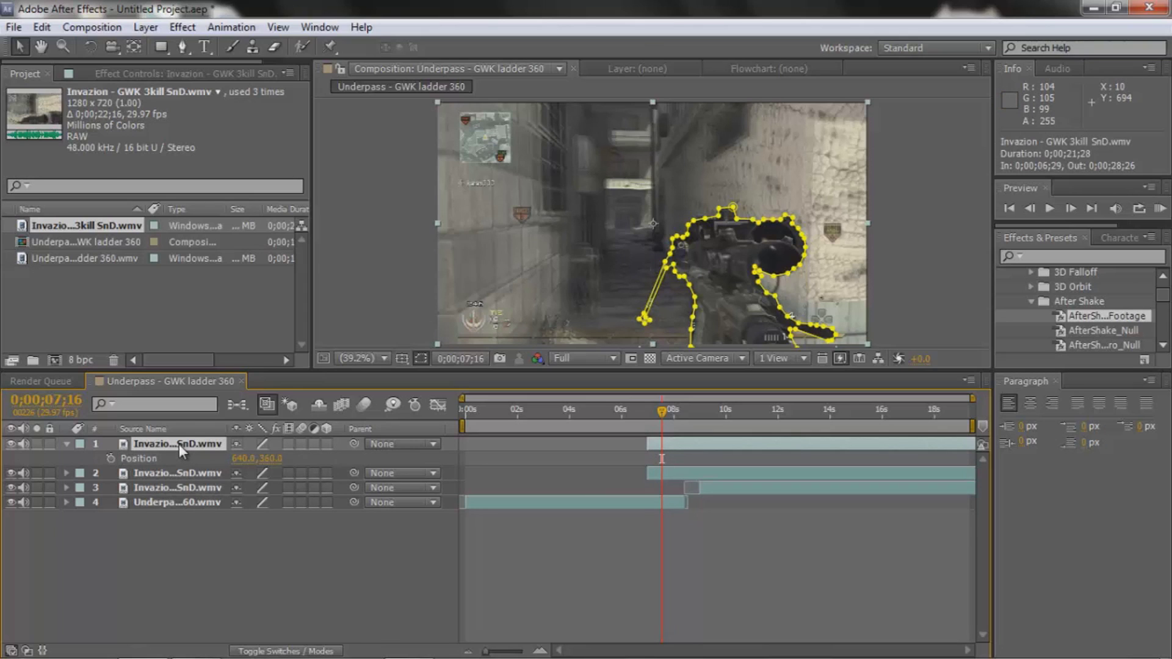
key("t")
- At 7;19, add an Opacity keyframe of 0% on the top layer
left_click(212, 473)
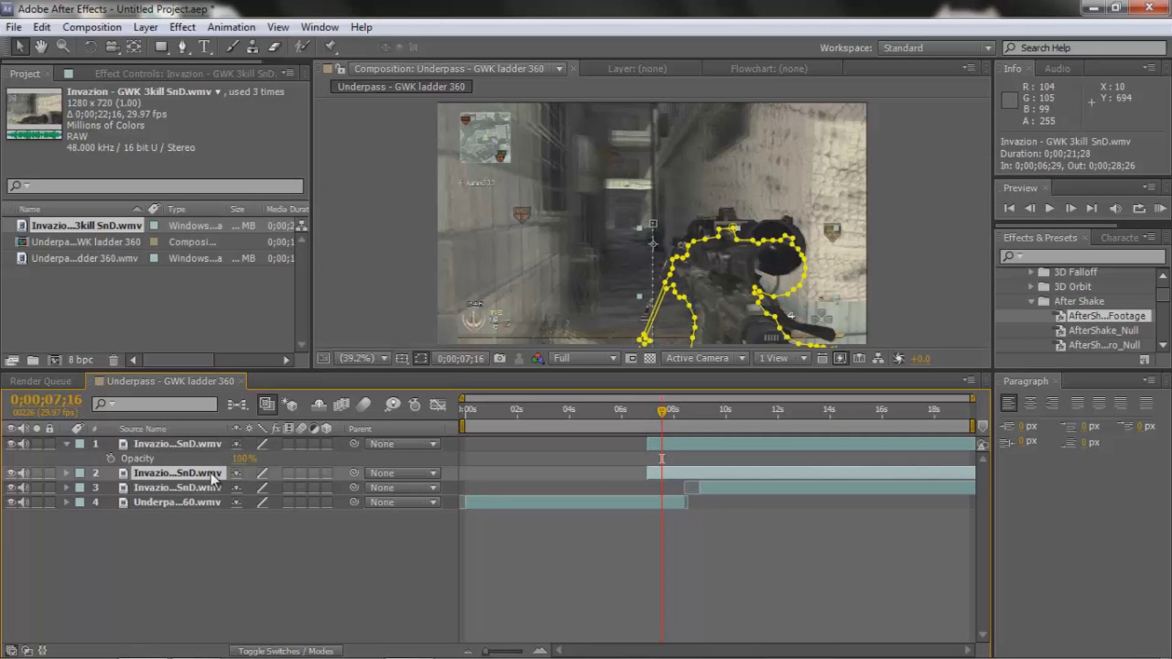
key("p")
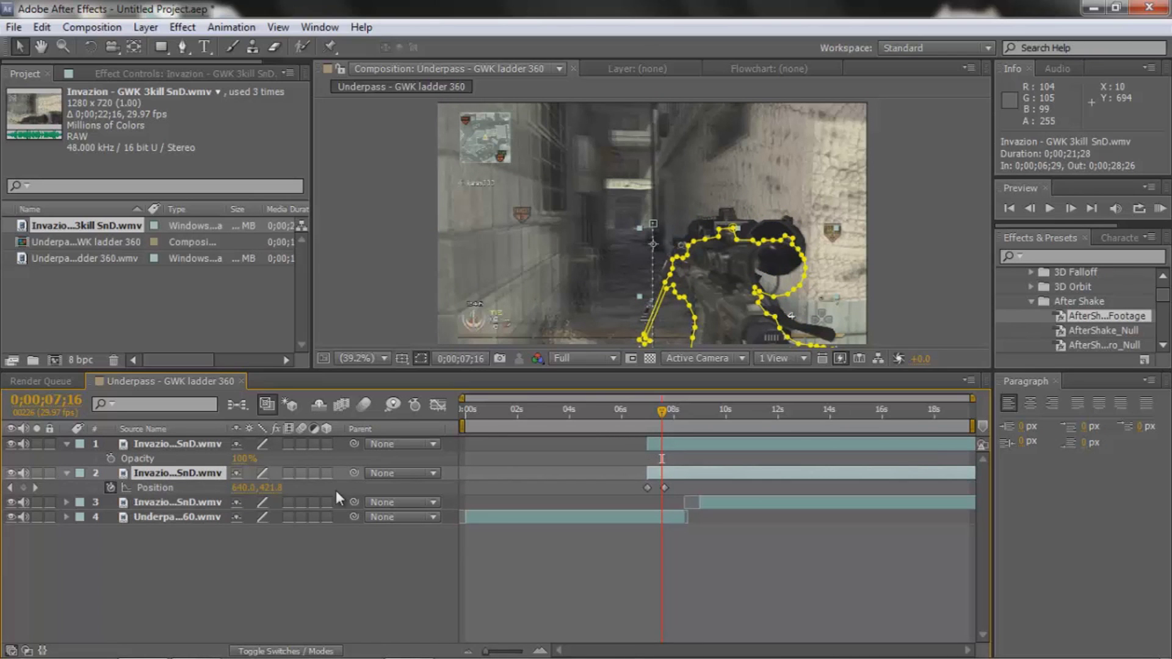
left_click(34, 488)
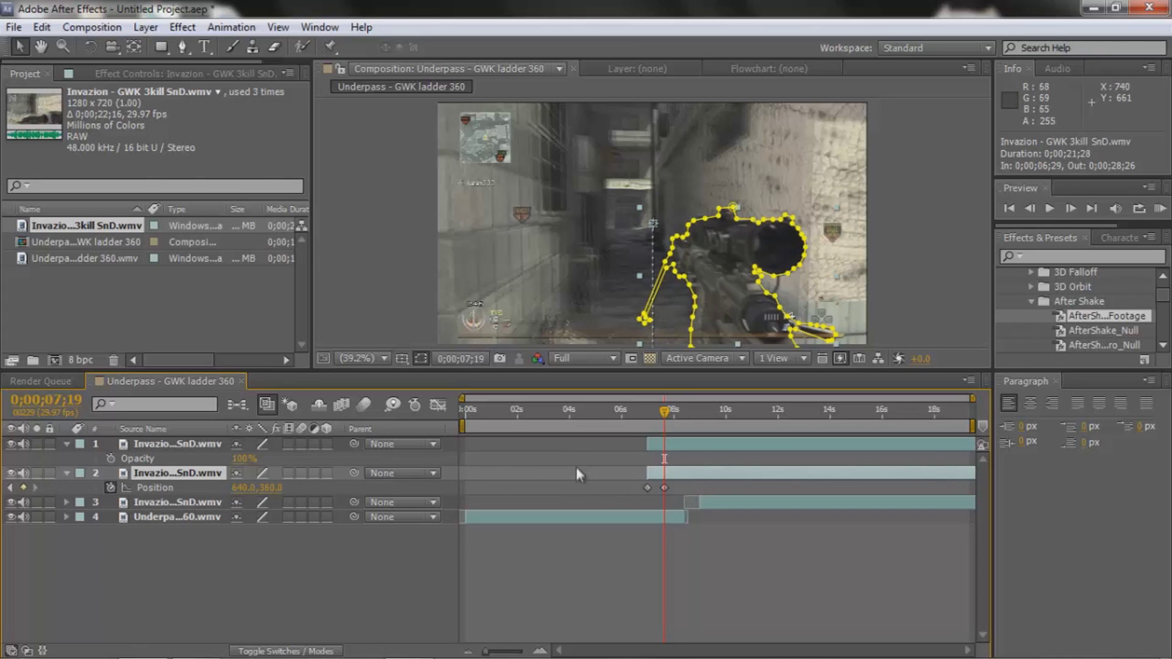
left_click(109, 457)
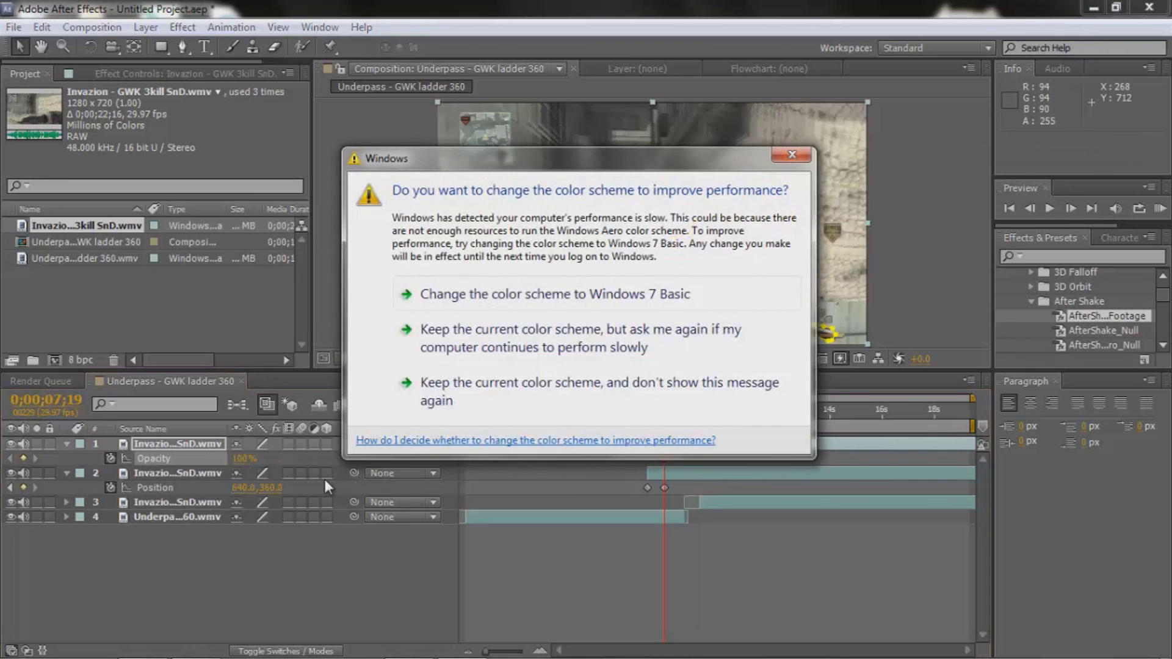
left_click(805, 155)
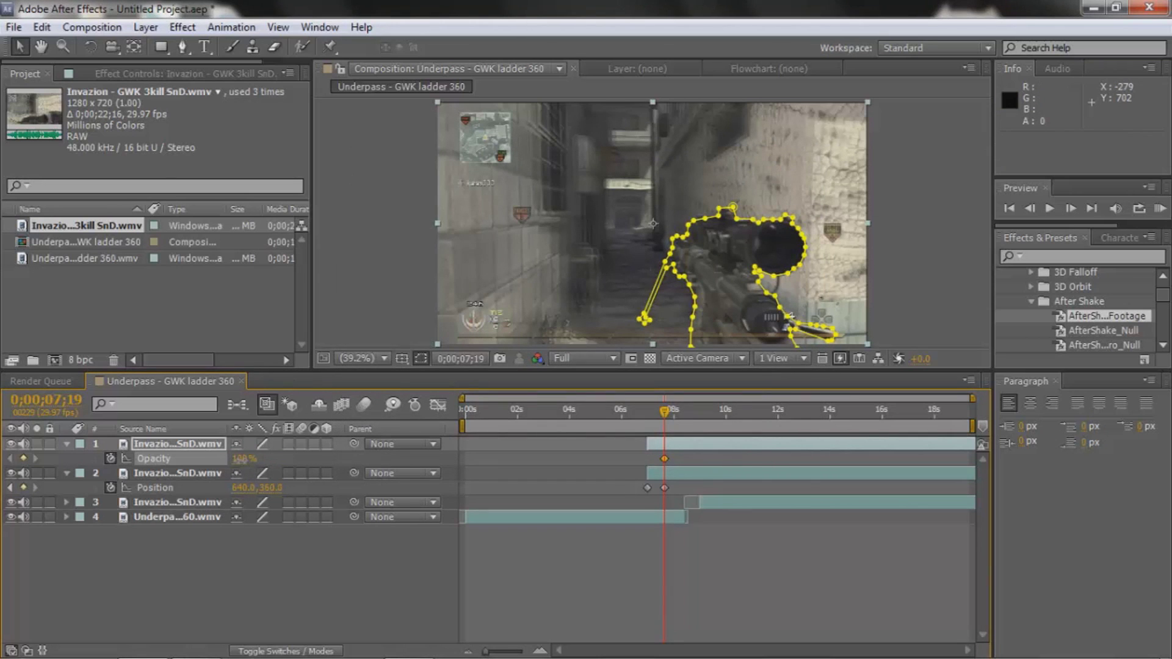
left_click(243, 459)
type("0")
key("Return")
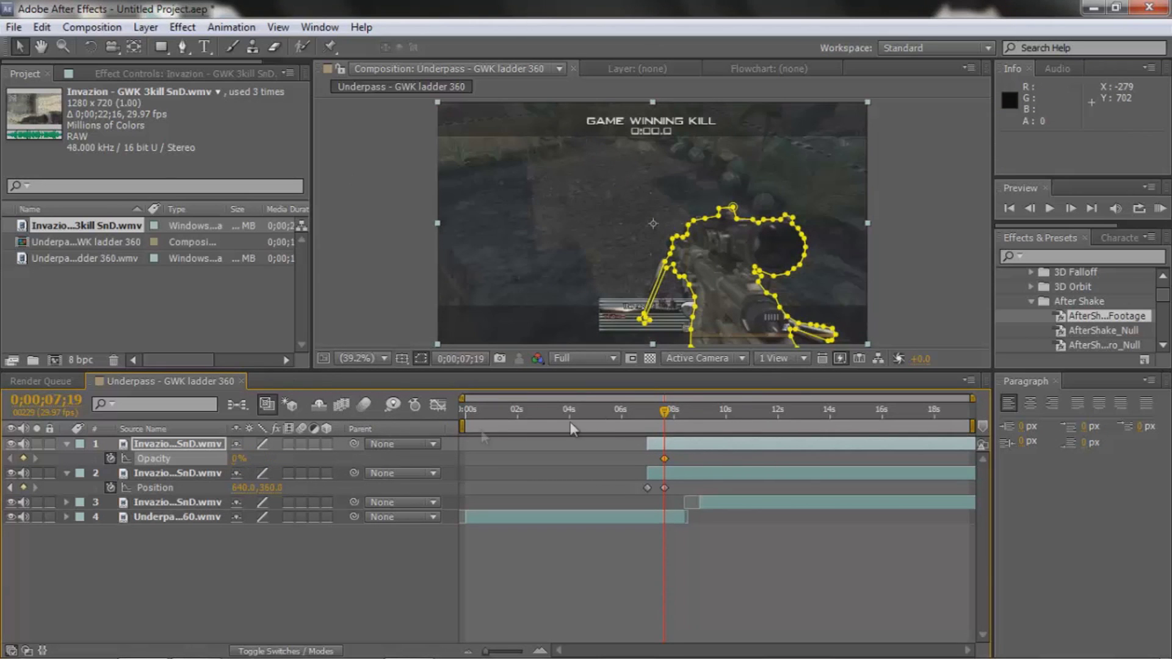
- Add a 100% Opacity keyframe at 8;12 to complete the fade-in
left_click_drag(665, 409, 684, 409)
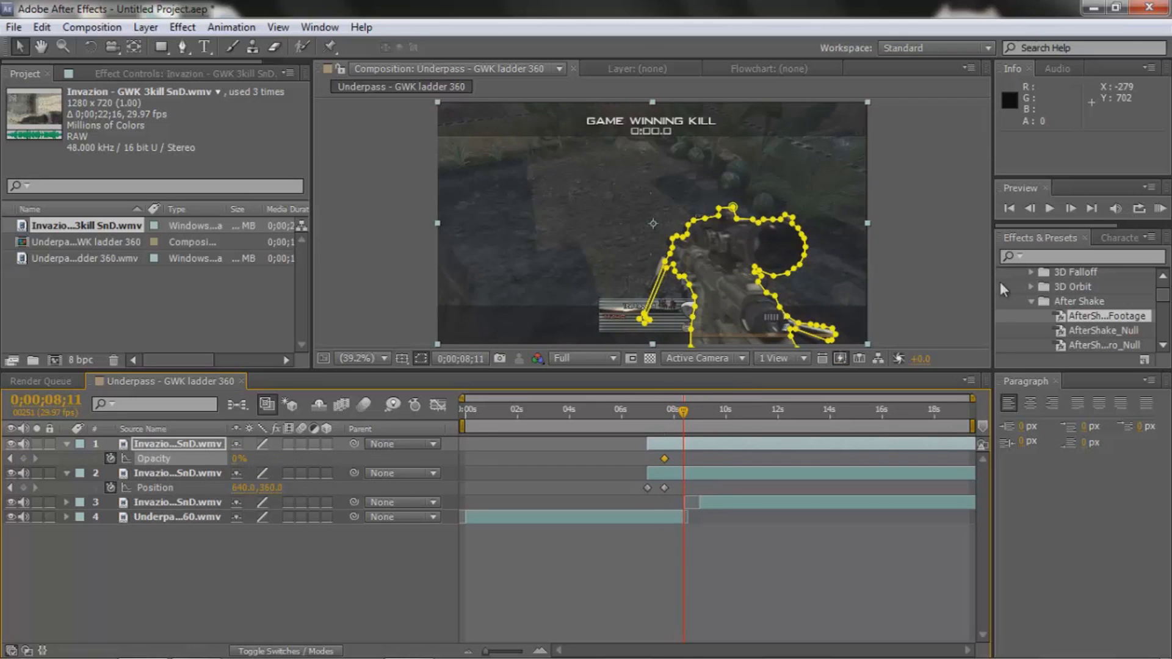
left_click(1072, 208)
left_click(1073, 208)
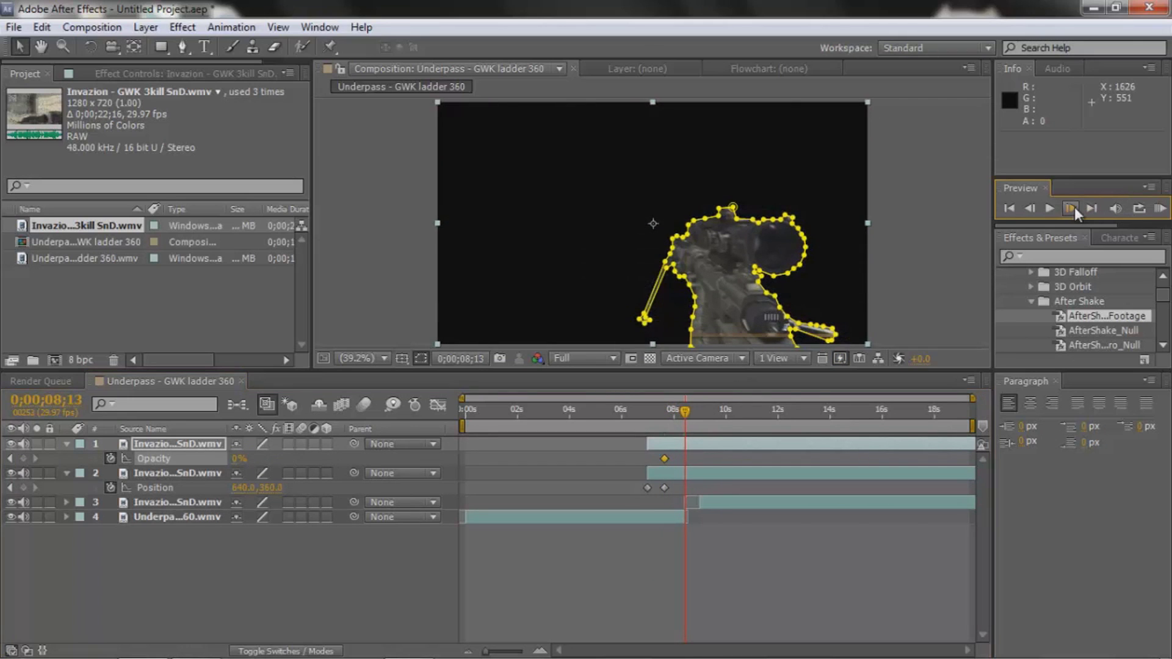
left_click(1029, 207)
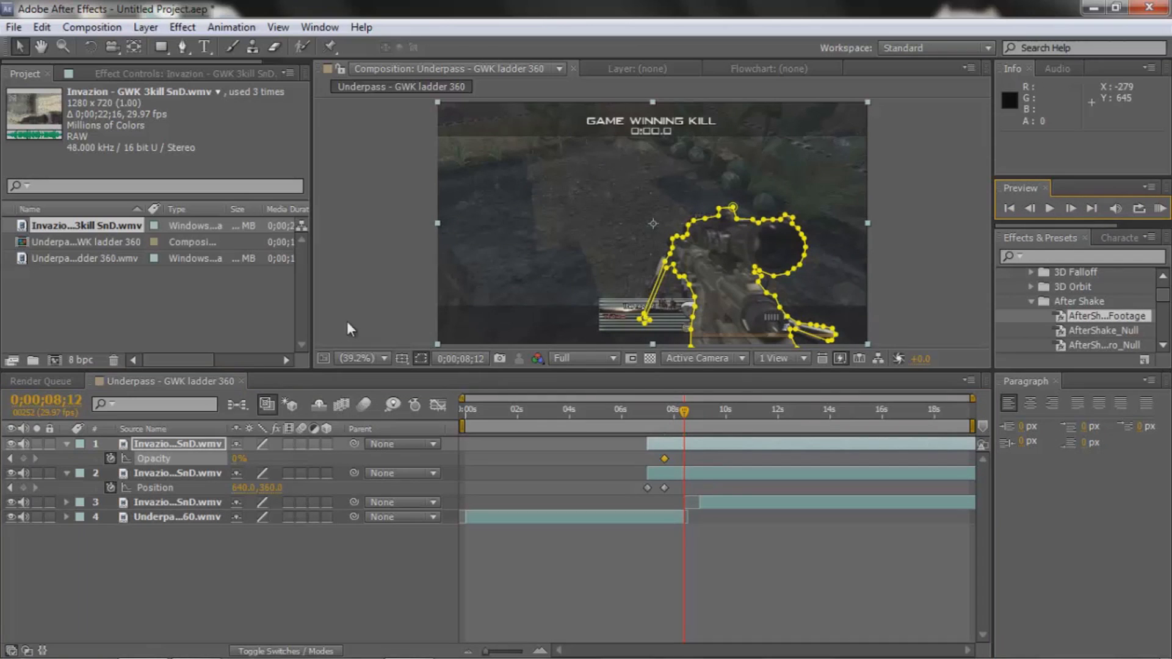
left_click(238, 459)
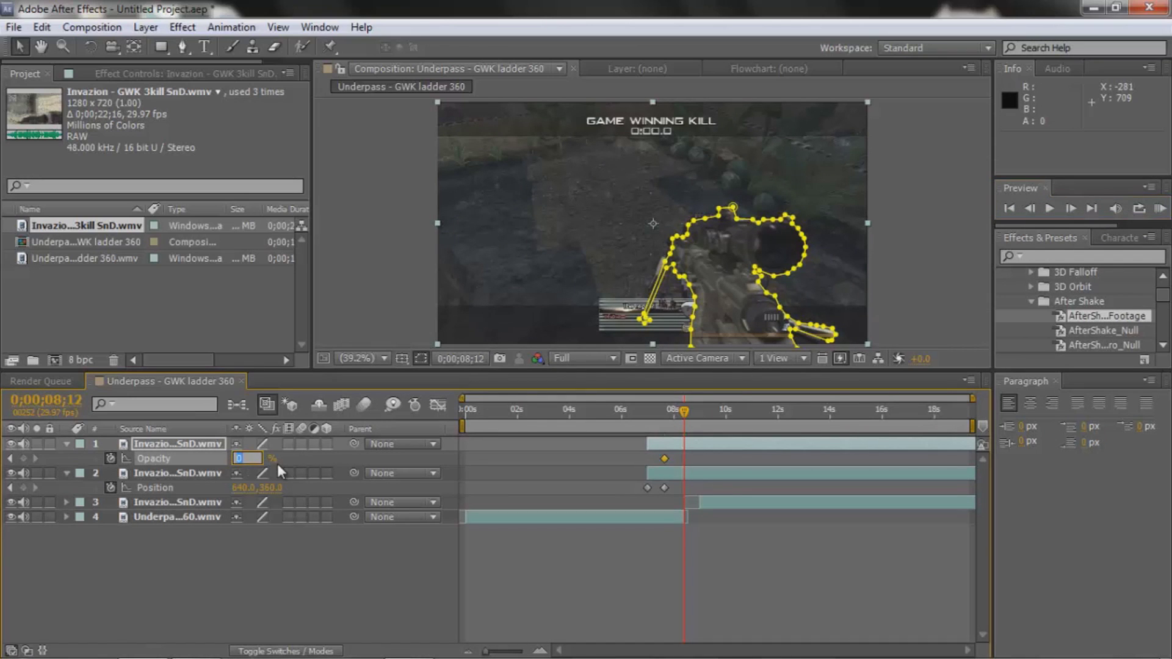
key("Return")
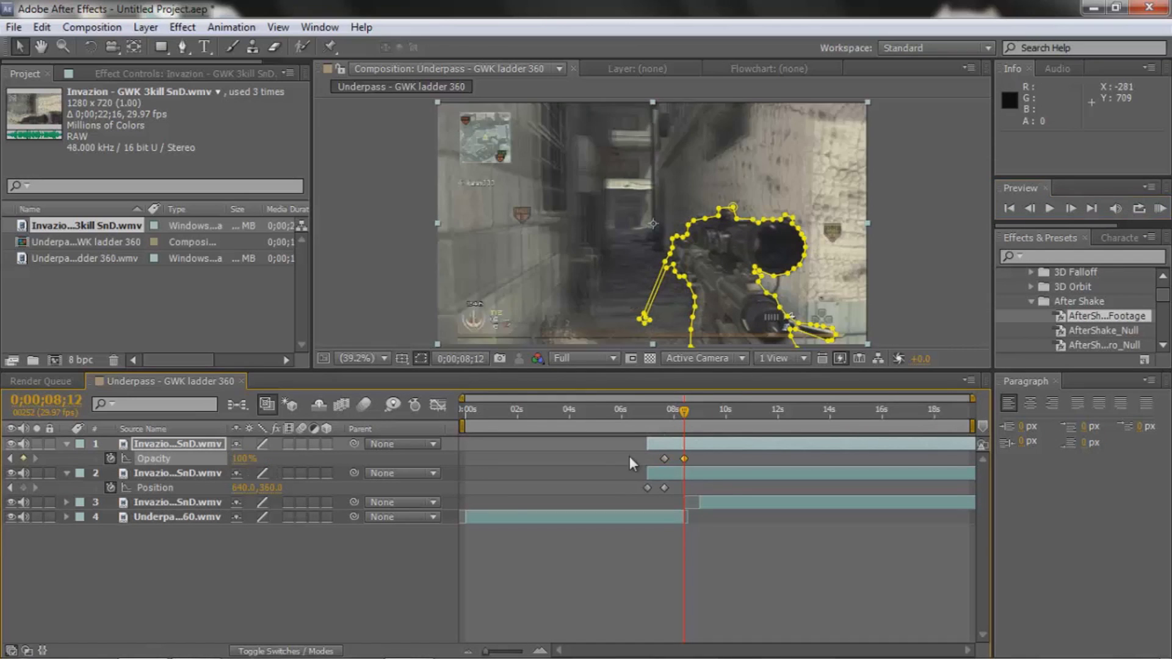
mouse_move(684, 412)
left_mouse_down()
mouse_move(620, 412)
mouse_move(699, 420)
left_mouse_up()
- Split layers 1 and 2 at 09;00 with Edit > Split Layer and delete the later halves
left_click(709, 474, "shift")
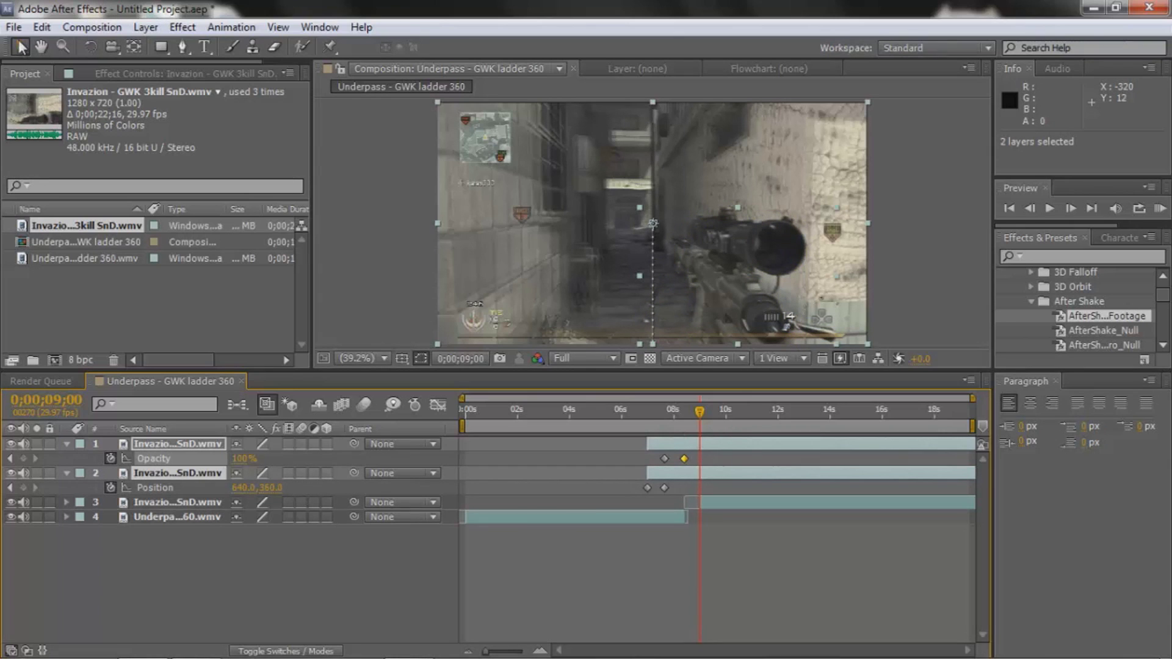
left_click(41, 27)
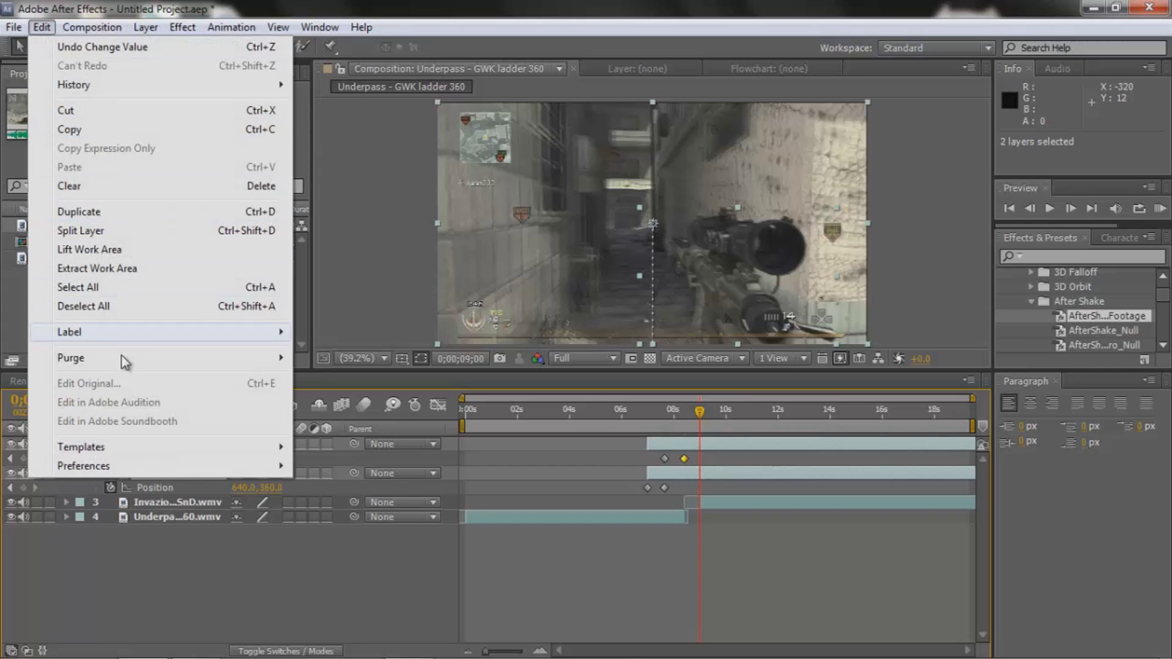
left_click(107, 232)
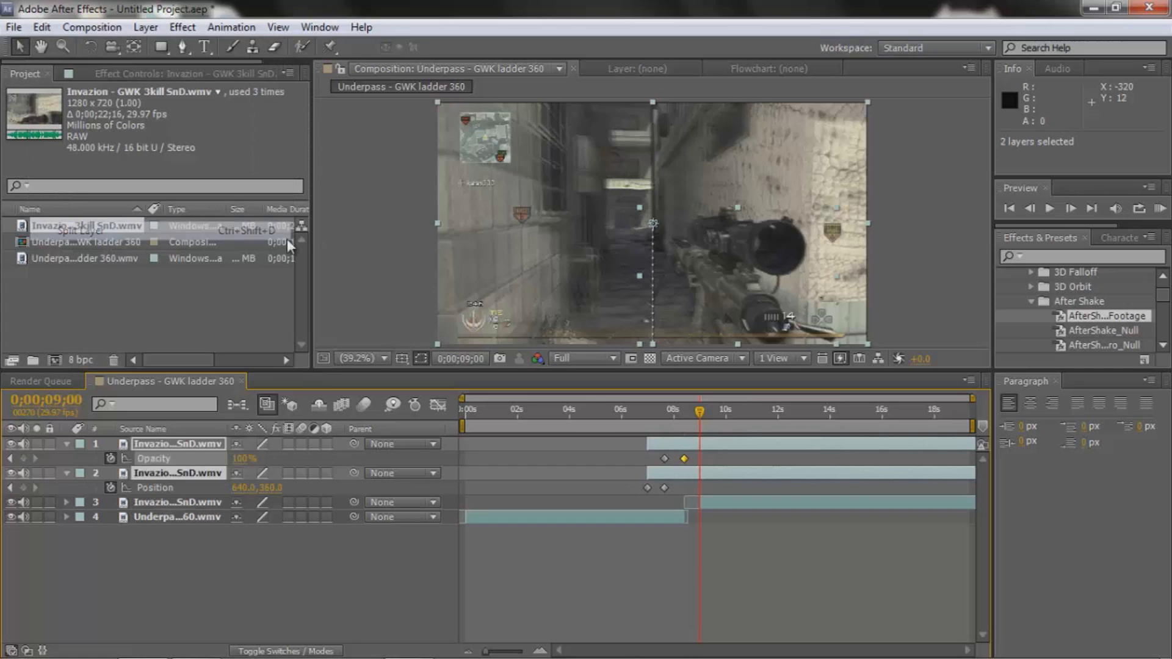
key("Delete")
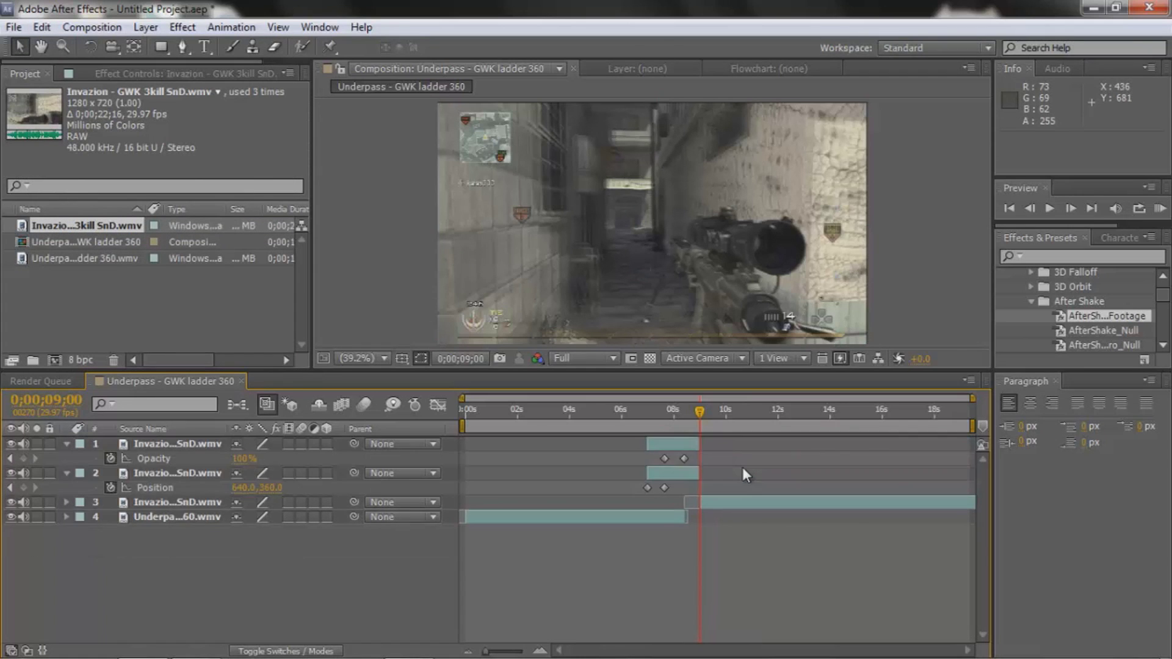
mouse_move(701, 409)
left_mouse_down()
mouse_move(646, 404)
mouse_move(714, 410)
mouse_move(679, 406)
mouse_move(702, 410)
left_mouse_up()
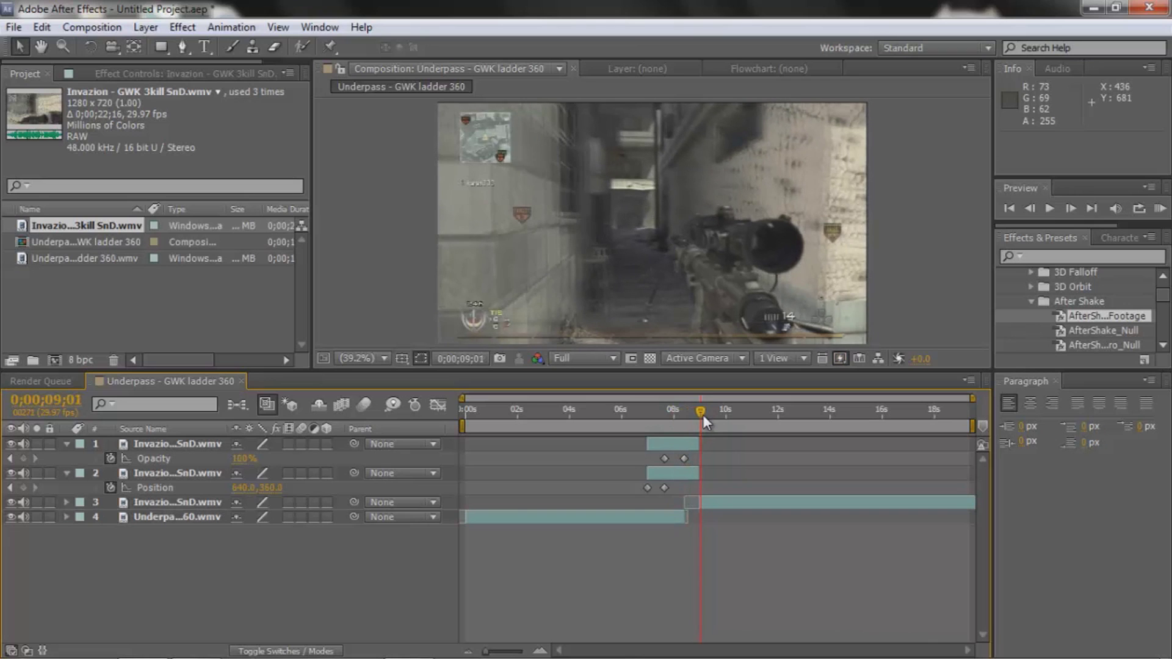
left_click(691, 472)
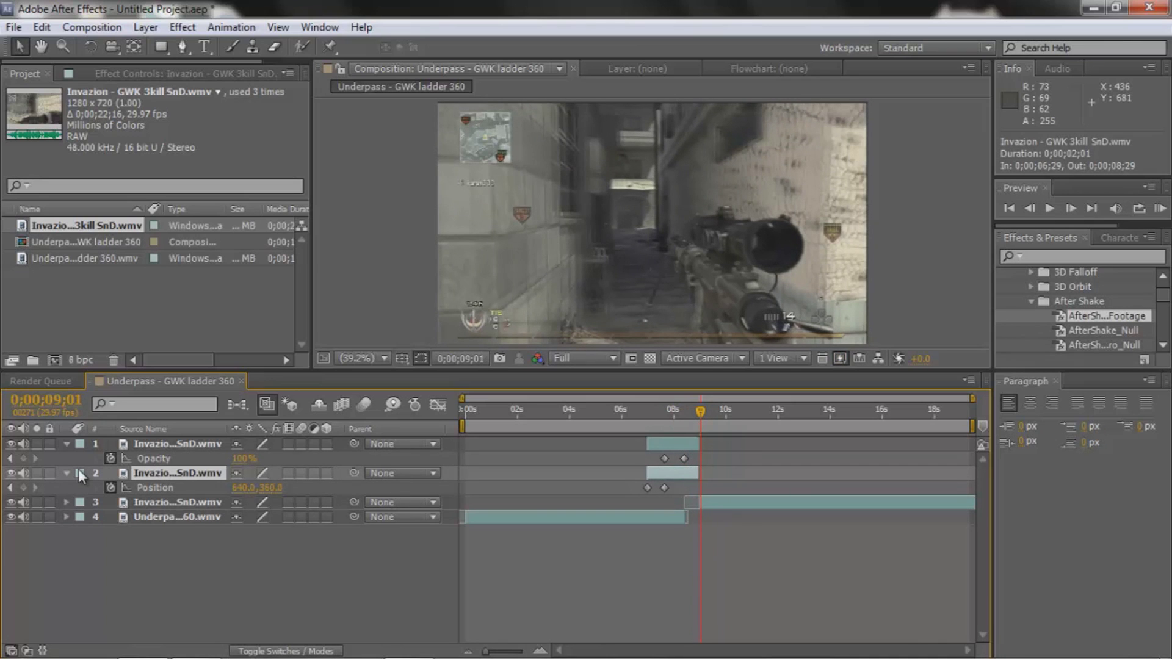
- Set Mask 1's Mask Feather on the gun layer to 10 pixels
key("m")
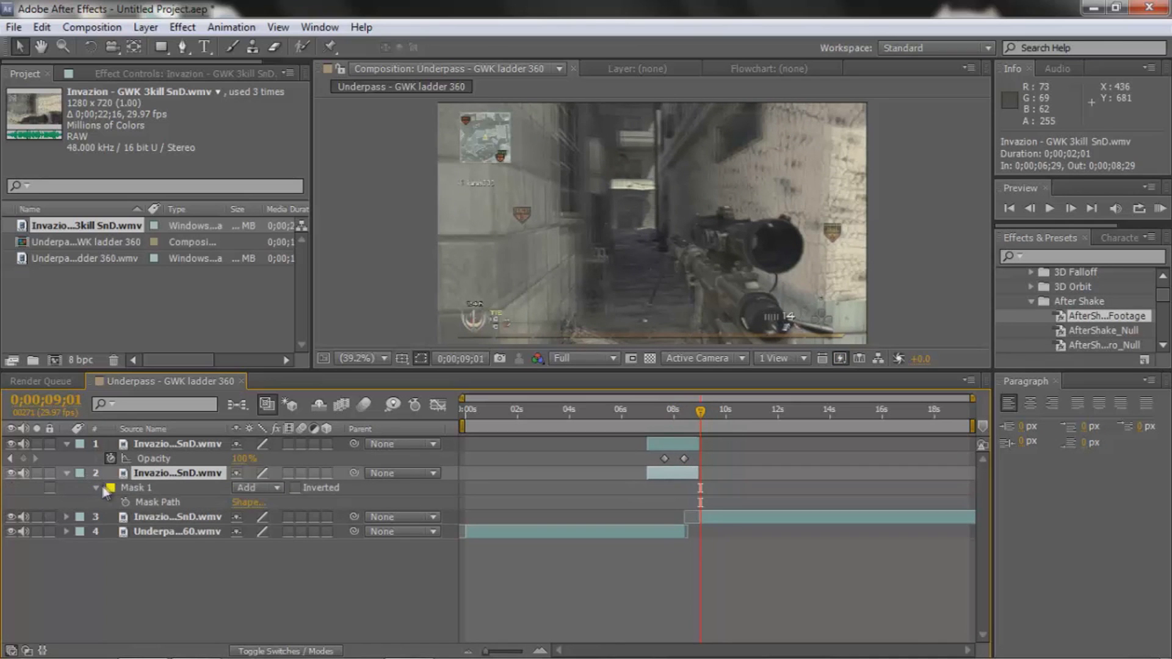
left_click(95, 488)
left_click(94, 487)
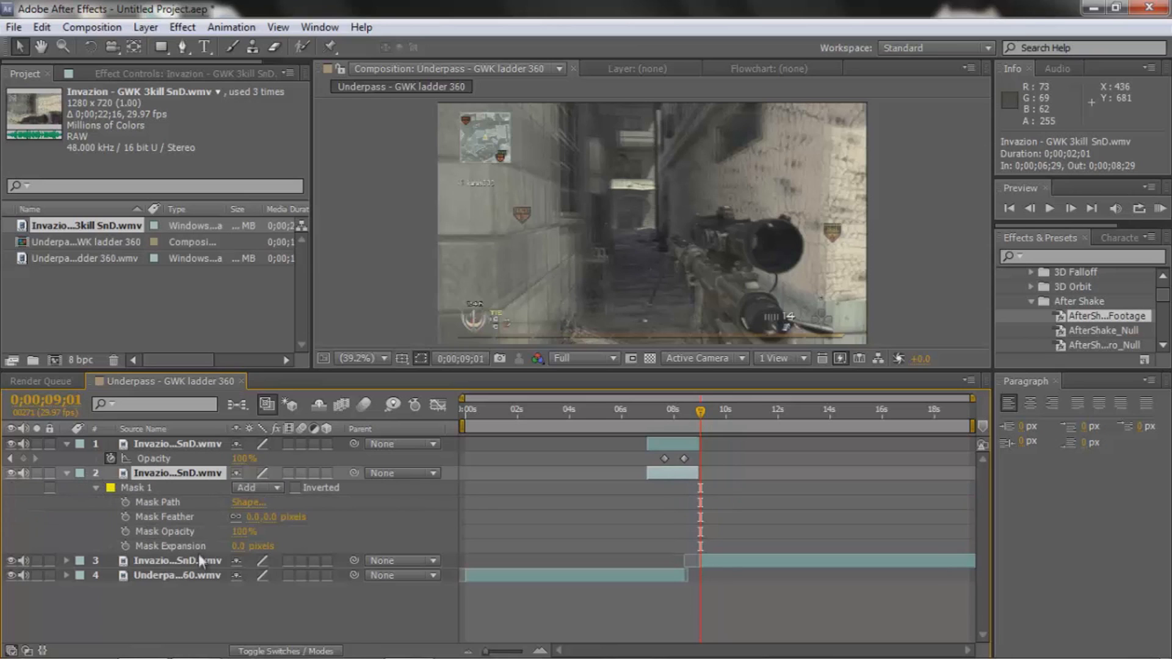
left_click(254, 518)
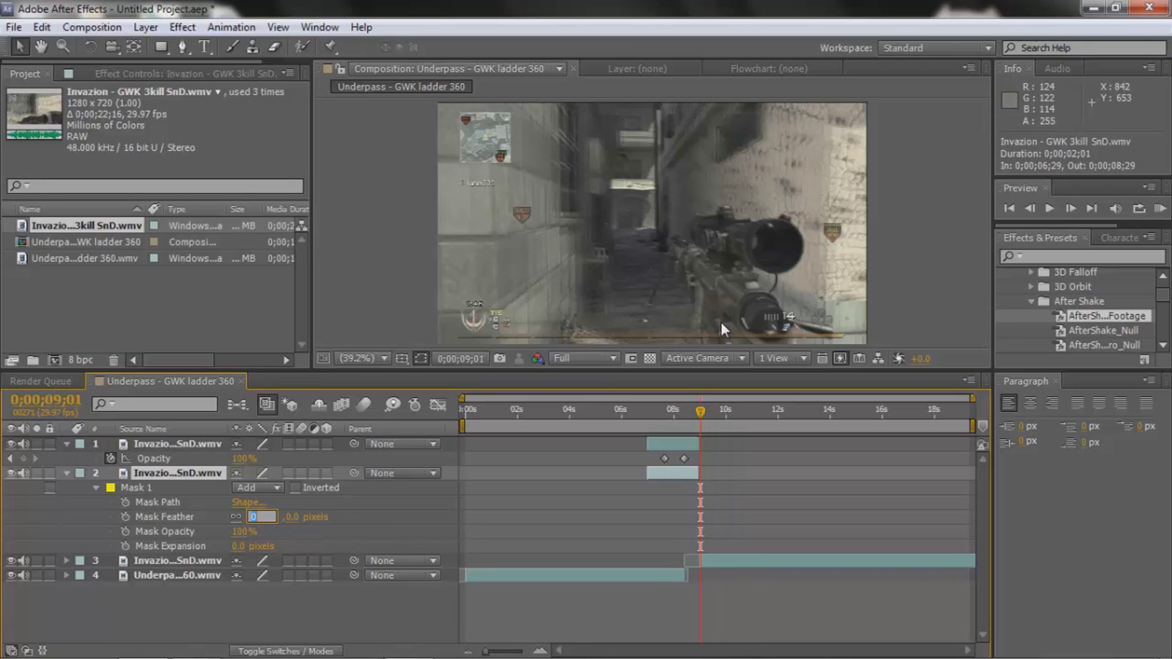
type("10")
key("Return")
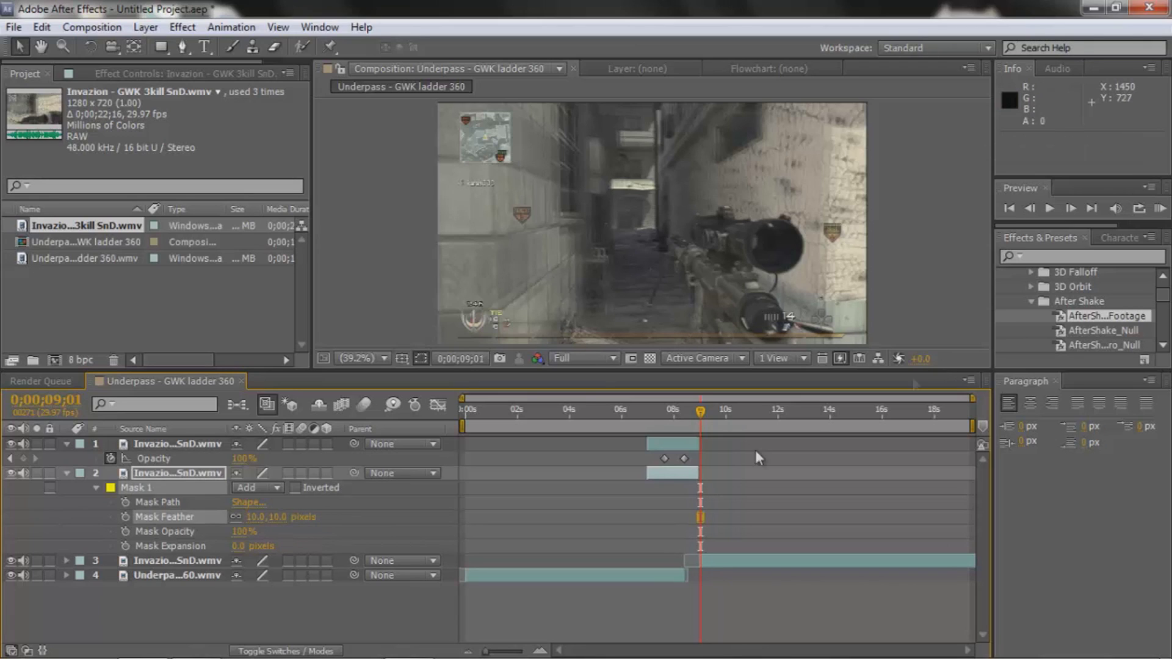
left_click_drag(698, 410, 653, 425)
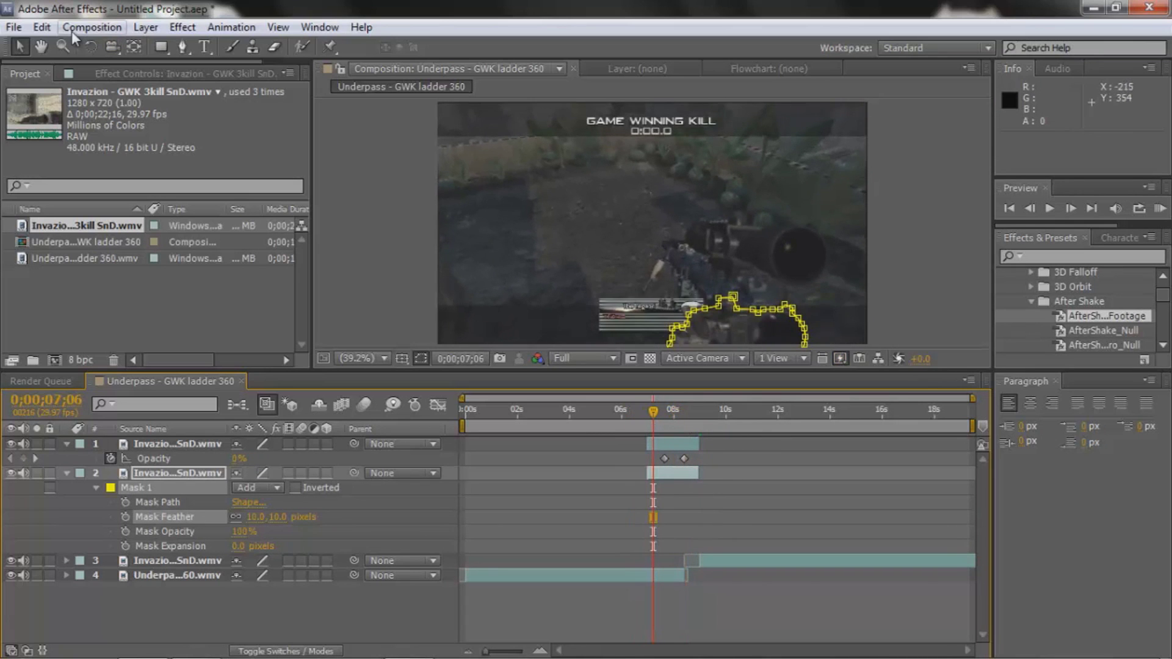
- Scrub through the fade transition and collapse layers 1 and 2 to single rows
left_click(359, 194)
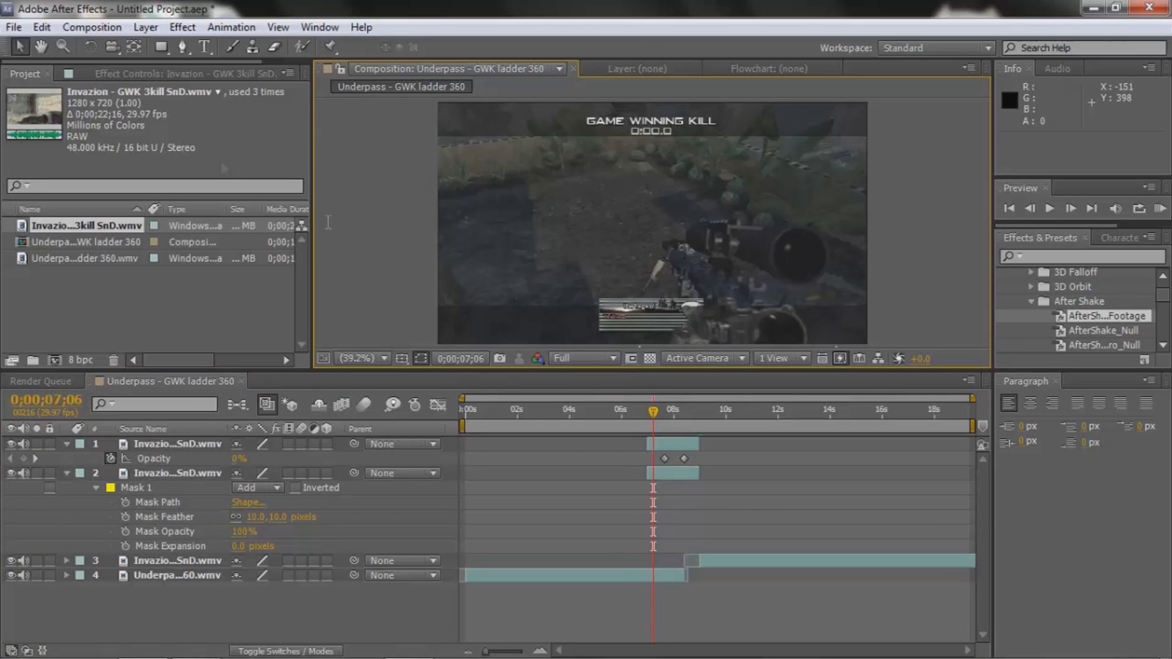
left_click_drag(655, 412, 733, 423)
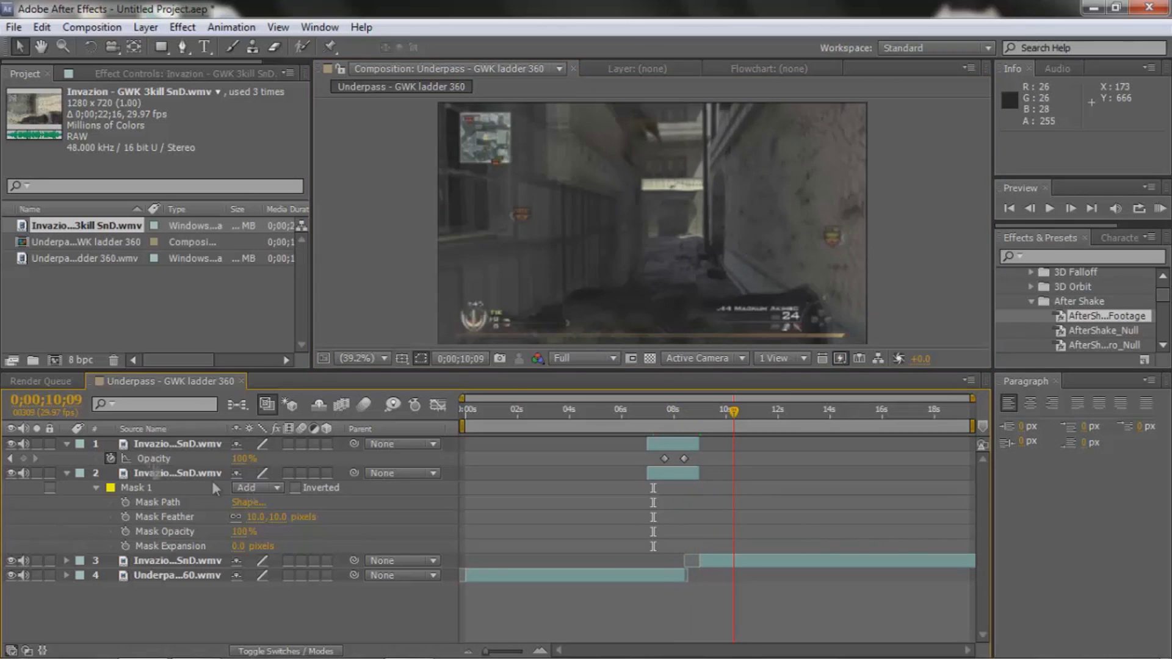
left_click(66, 444)
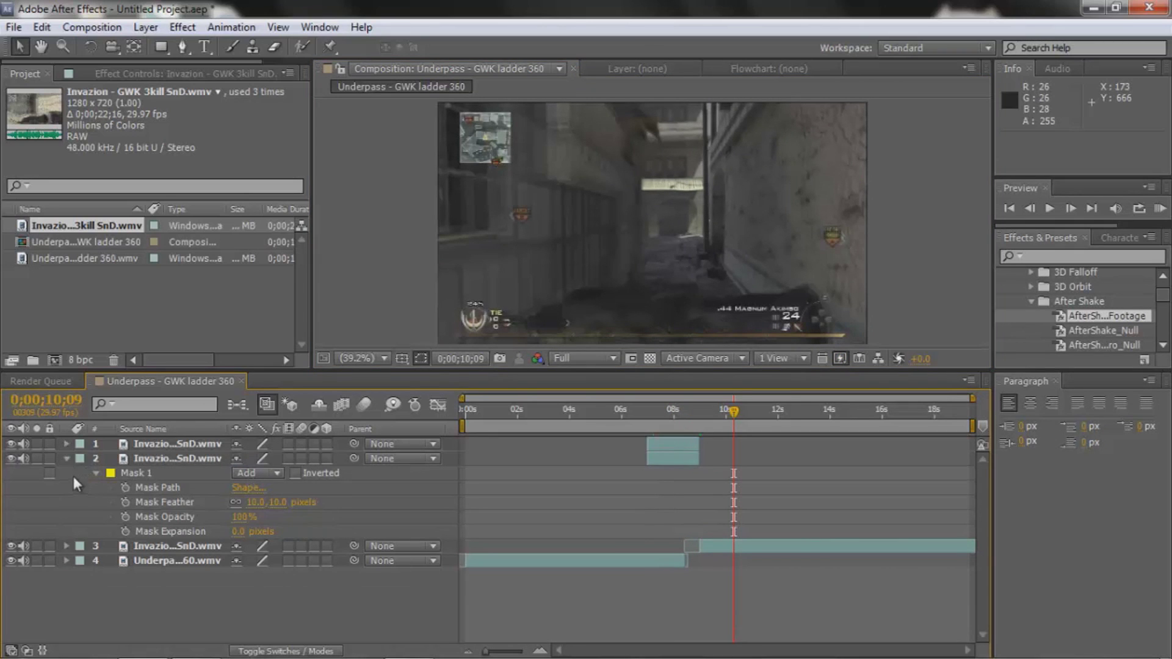
left_click(67, 458)
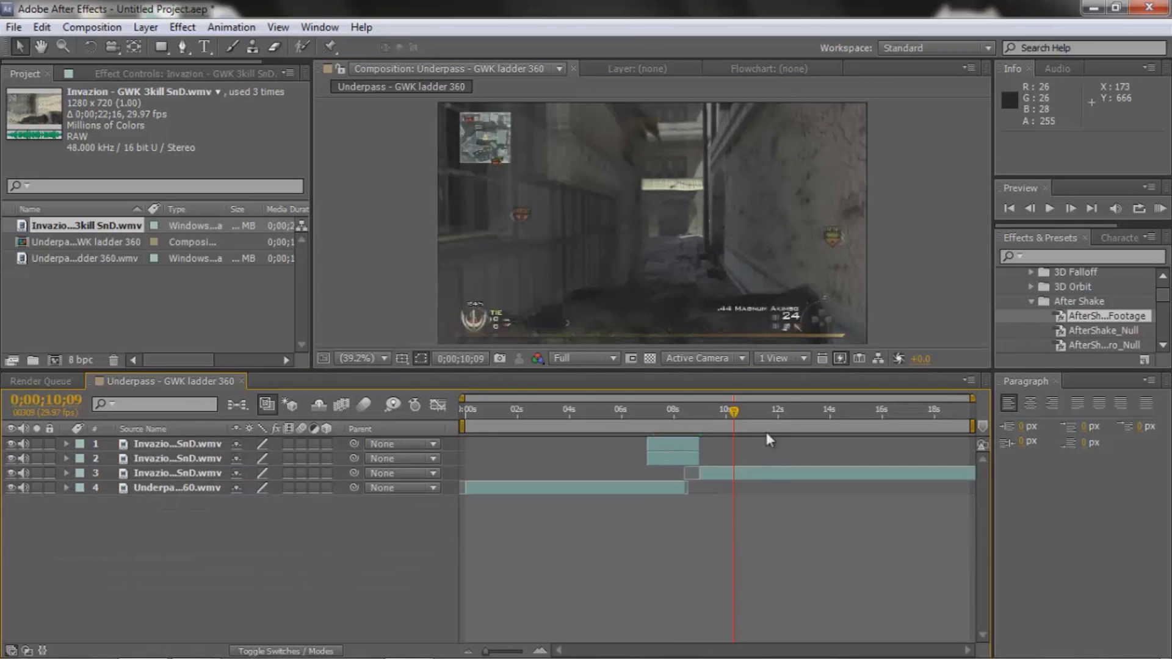
key("Page_Up")
left_click(643, 413)
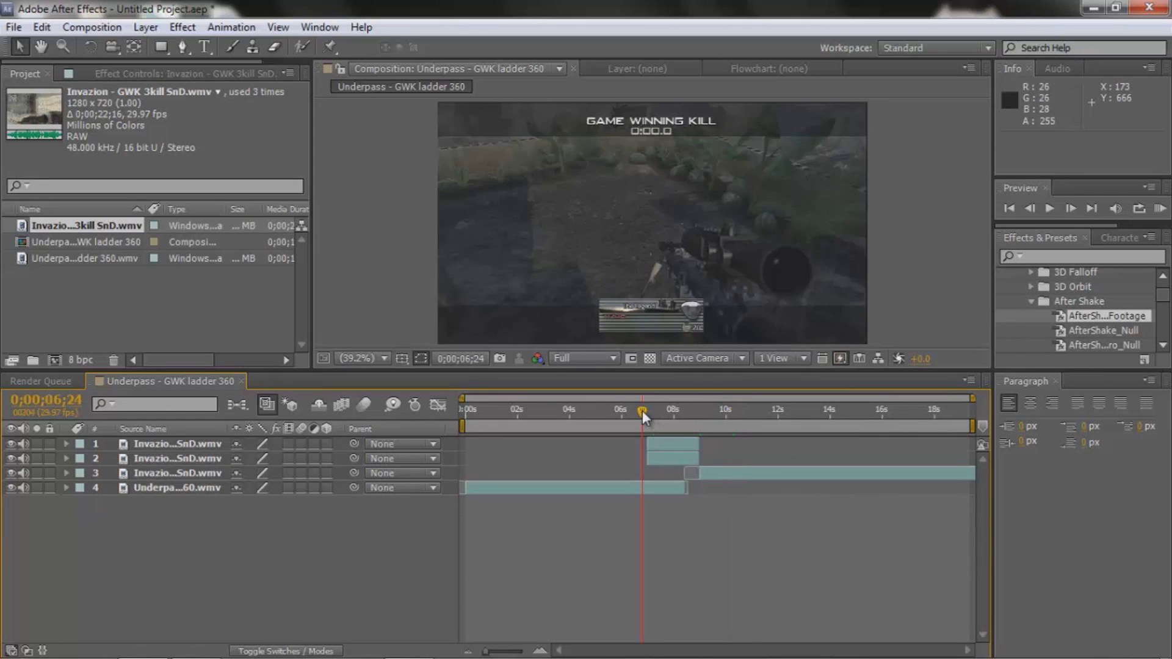
left_click_drag(654, 412, 688, 421)
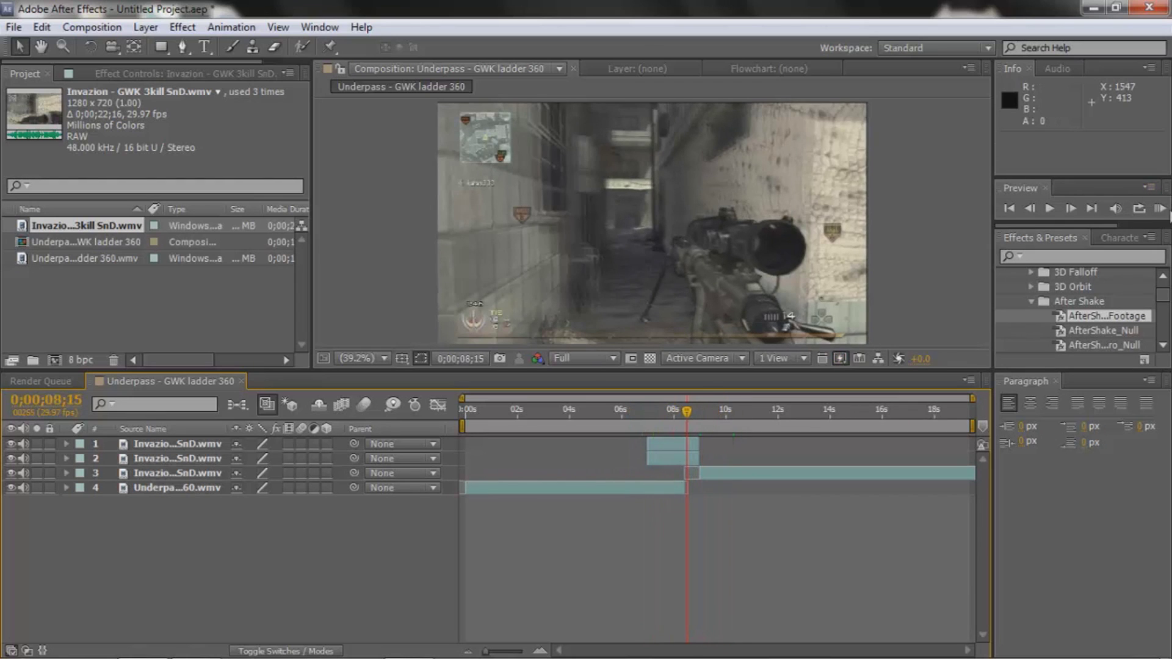
- Render and play back a RAM preview of the rifle freeze transition
left_click(1160, 208)
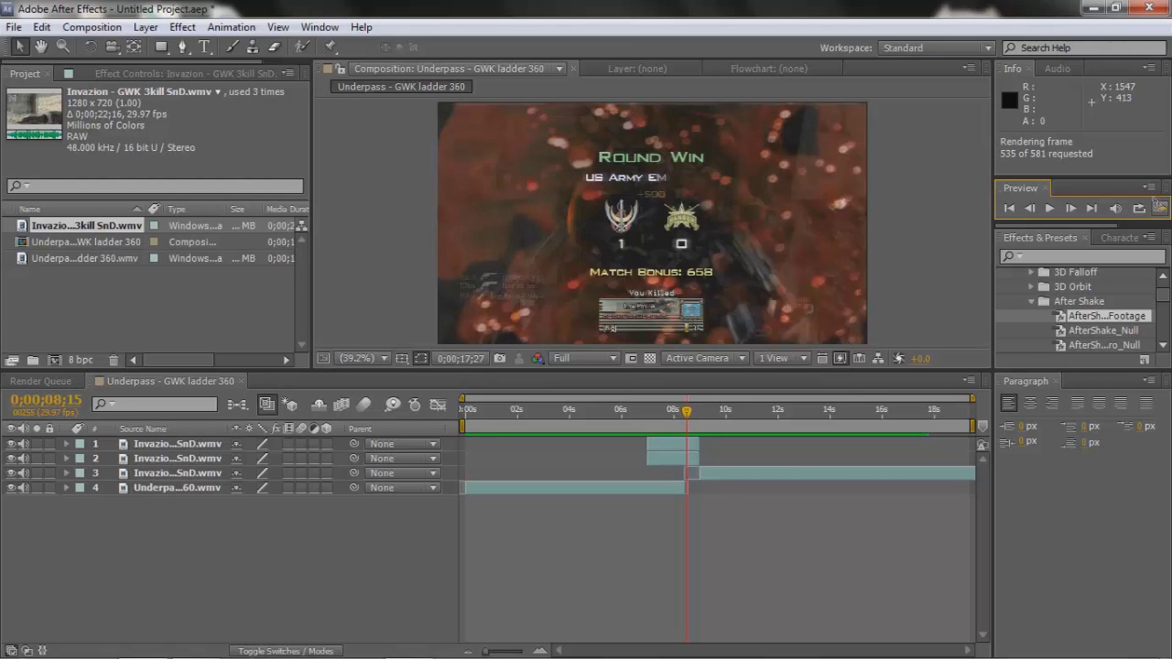
left_click(1156, 201)
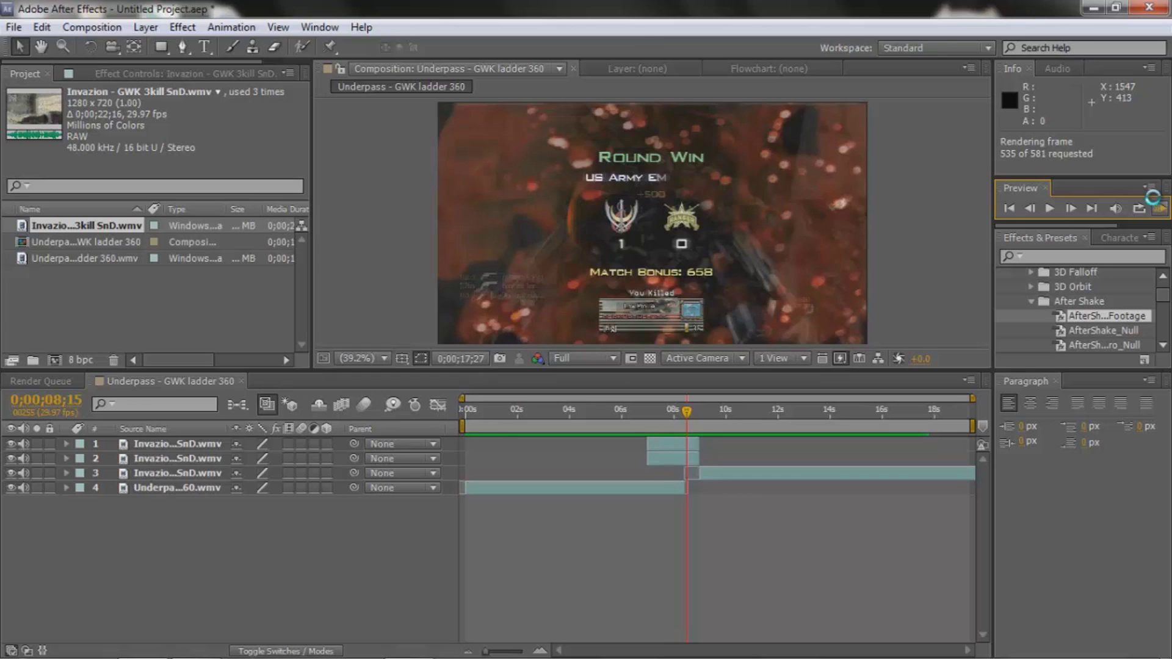